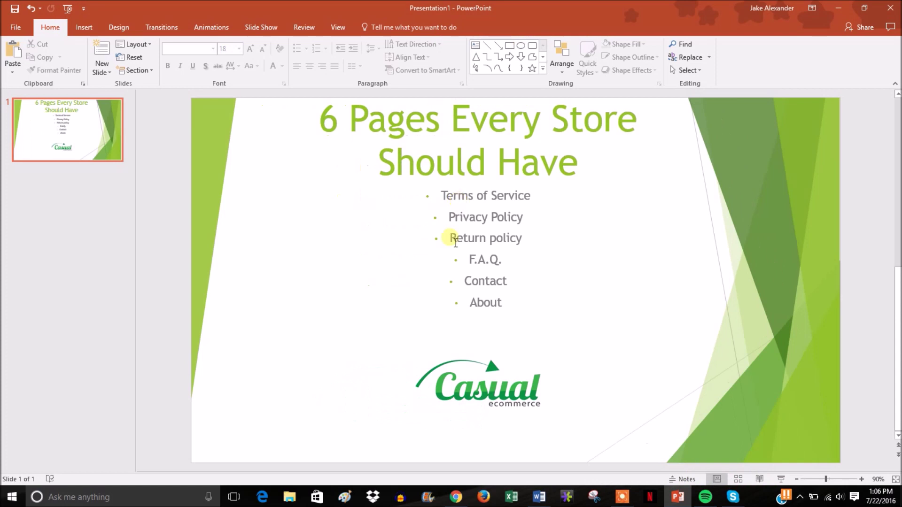
Step: Switch from the PowerPoint slide to the Shopify Checkout settings page in Chrome
{"action": "left_click", "coordinate": [459, 498]}
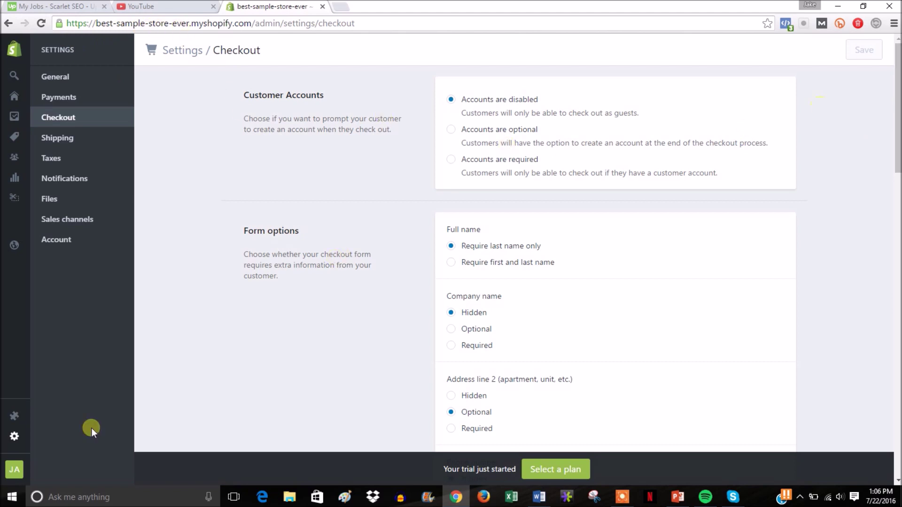
Step: Generate the sample refund policy, privacy policy and terms of service in Checkout settings
{"action": "left_click_drag", "start_coordinate": [898, 110], "coordinate": [898, 369]}
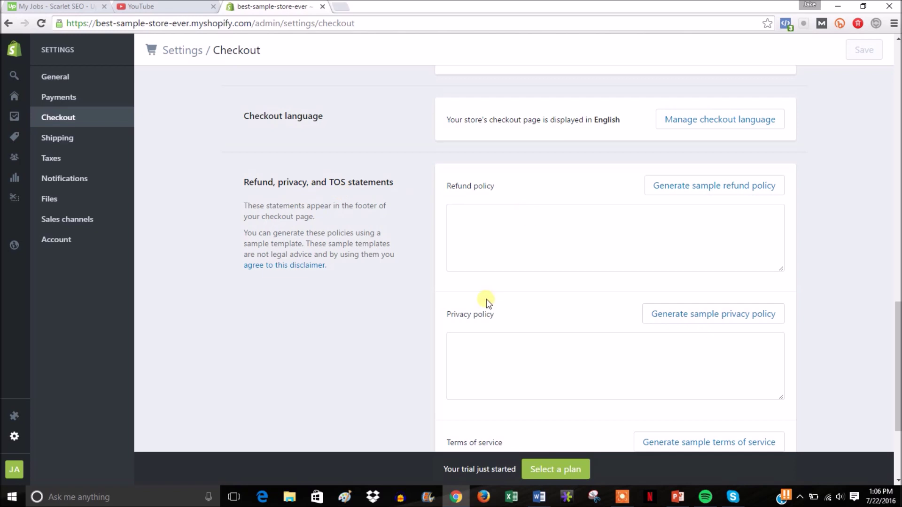
{"action": "left_click", "coordinate": [751, 193]}
{"action": "left_click", "coordinate": [735, 389]}
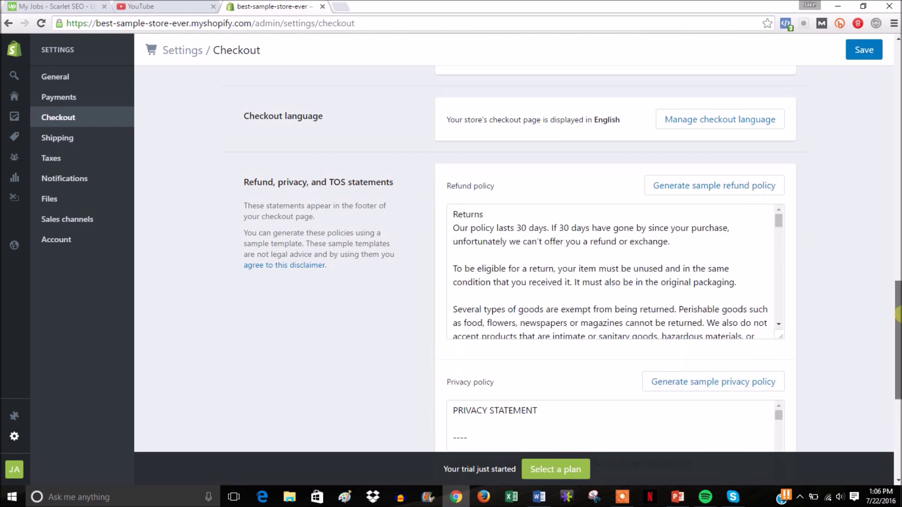
{"action": "scroll", "coordinate": [733, 383], "scroll_direction": "down", "scroll_amount": 6}
{"action": "left_click", "coordinate": [715, 290]}
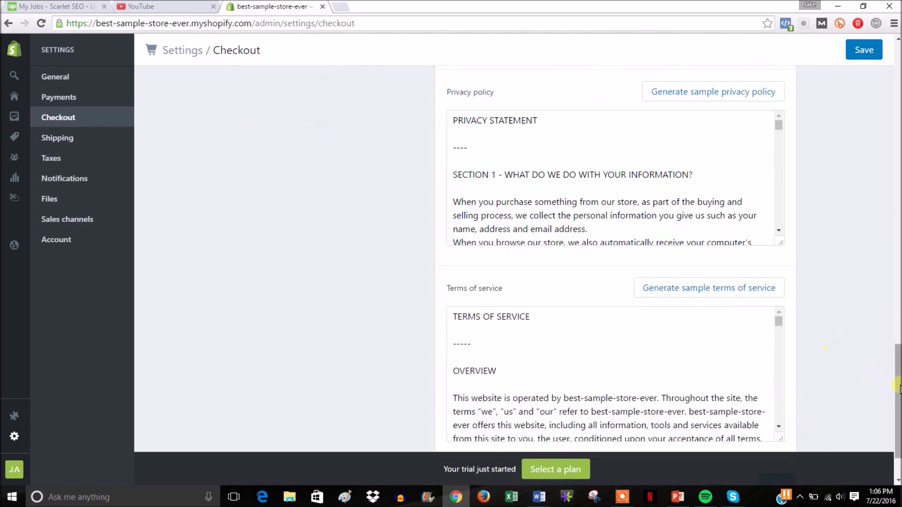
{"action": "left_click_drag", "start_coordinate": [898, 390], "coordinate": [898, 323]}
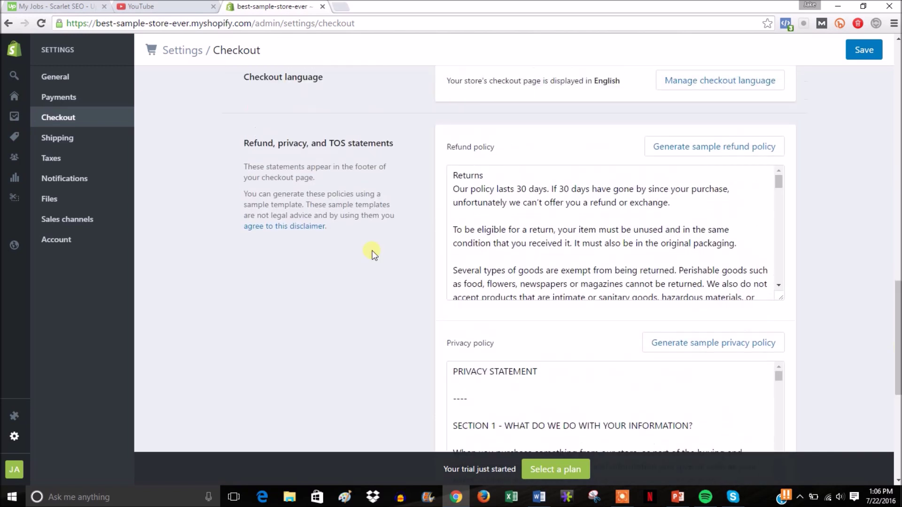
Step: In a new Online Store tab, add a page titled 'Terms of Service'
{"action": "mouse_move", "coordinate": [12, 245]}
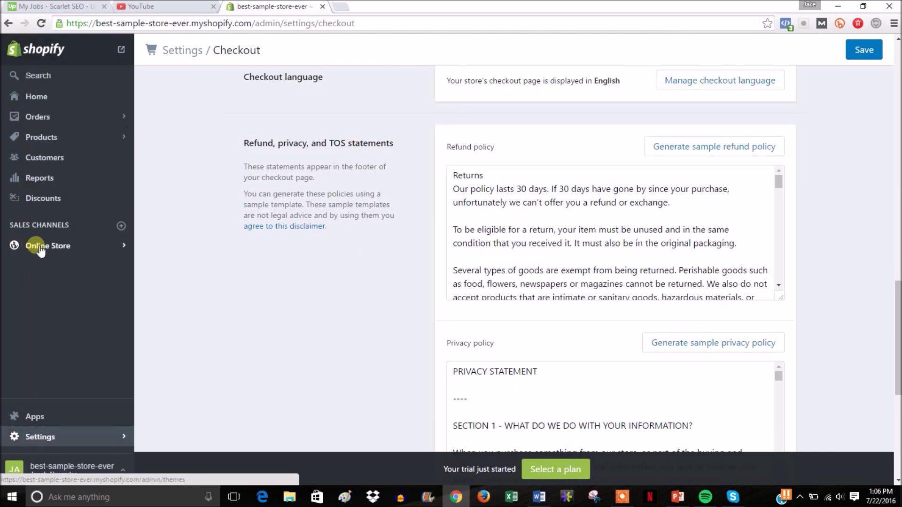
{"action": "right_click", "coordinate": [39, 247]}
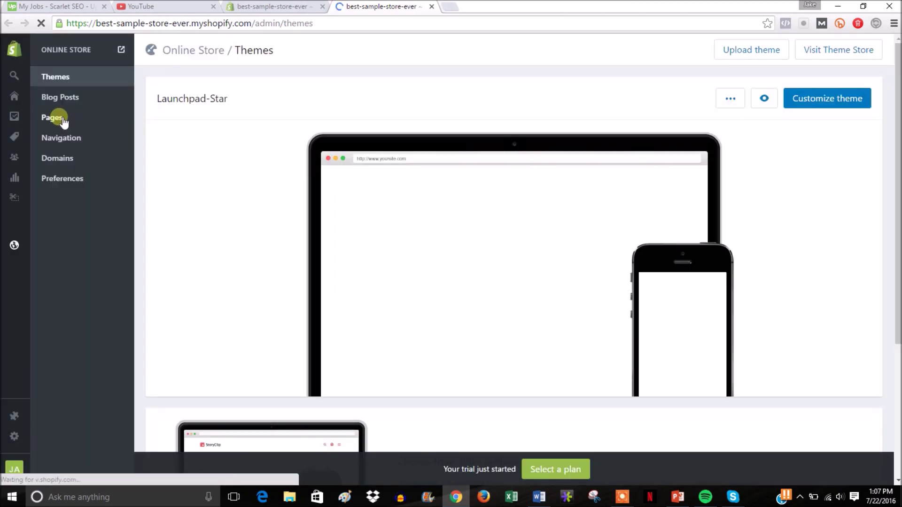
{"action": "left_click", "coordinate": [77, 121]}
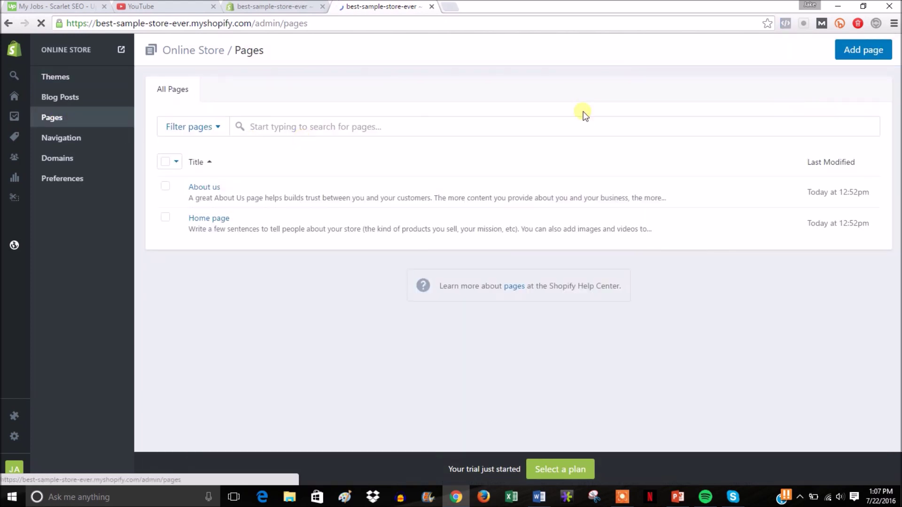
{"action": "left_click", "coordinate": [864, 50]}
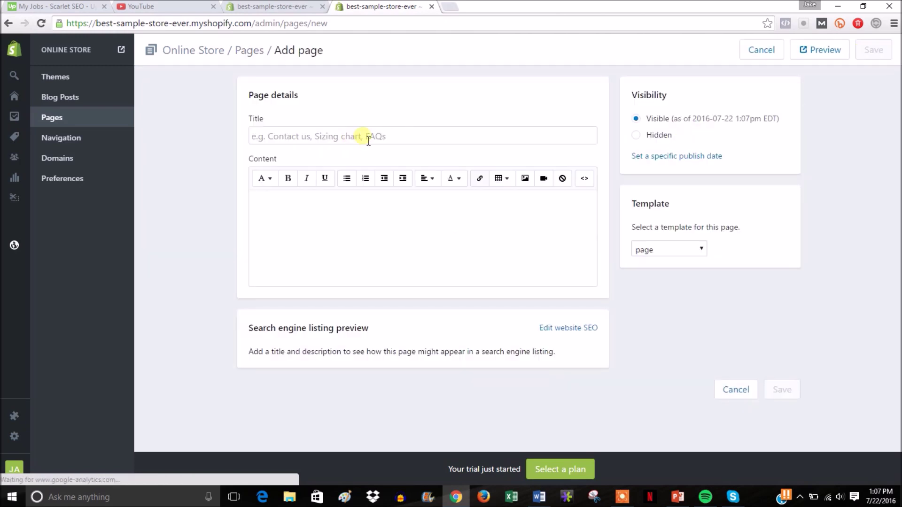
{"action": "left_click", "coordinate": [369, 139]}
{"action": "type", "text": "Term"}
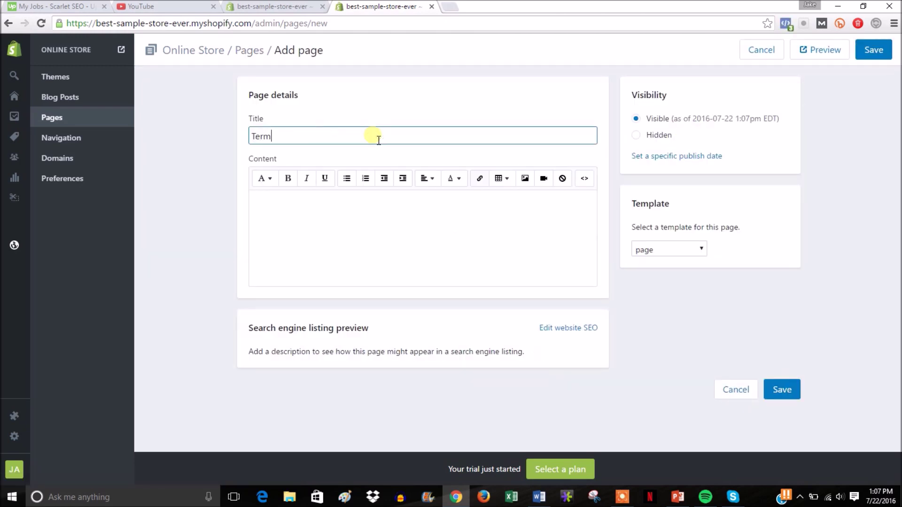
{"action": "type", "text": "s of Service"}
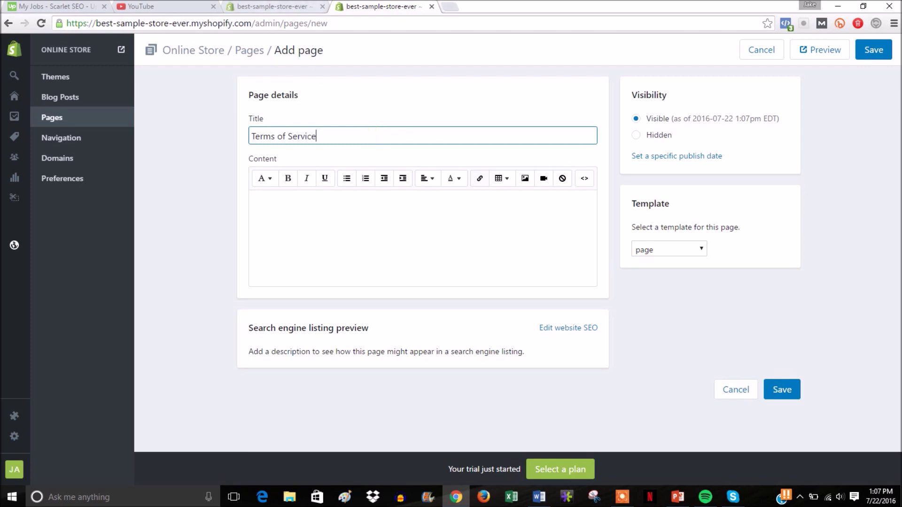
Step: Select the sample terms of service text in the checkout settings and copy it
{"action": "left_click", "coordinate": [272, 6]}
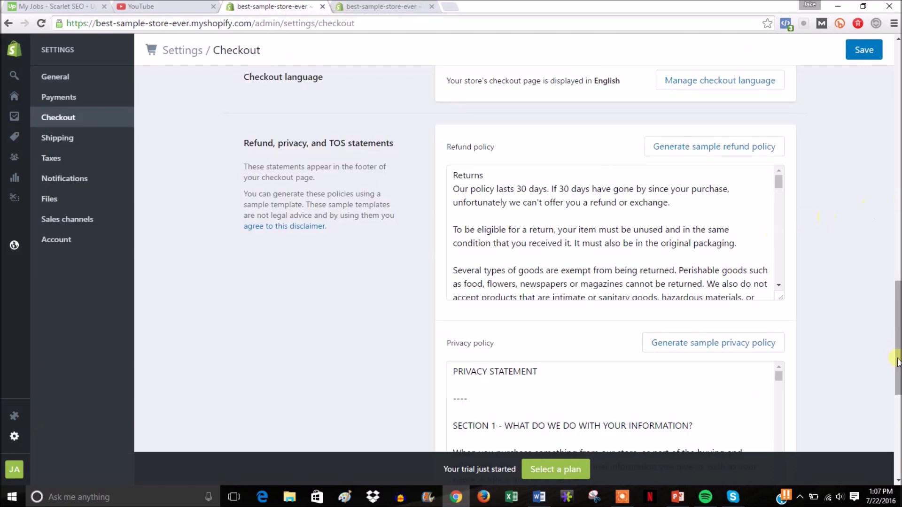
{"action": "left_click_drag", "start_coordinate": [898, 362], "coordinate": [899, 442]}
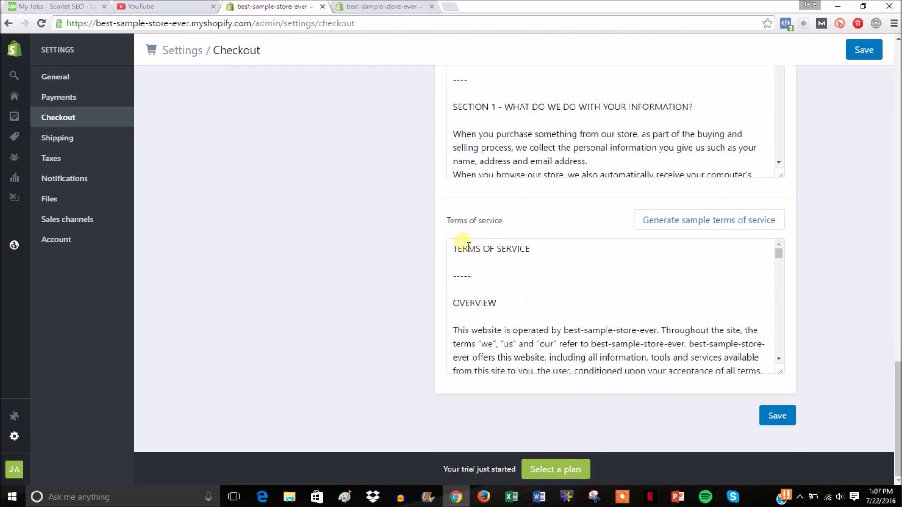
{"action": "left_click_drag", "start_coordinate": [458, 254], "coordinate": [754, 400]}
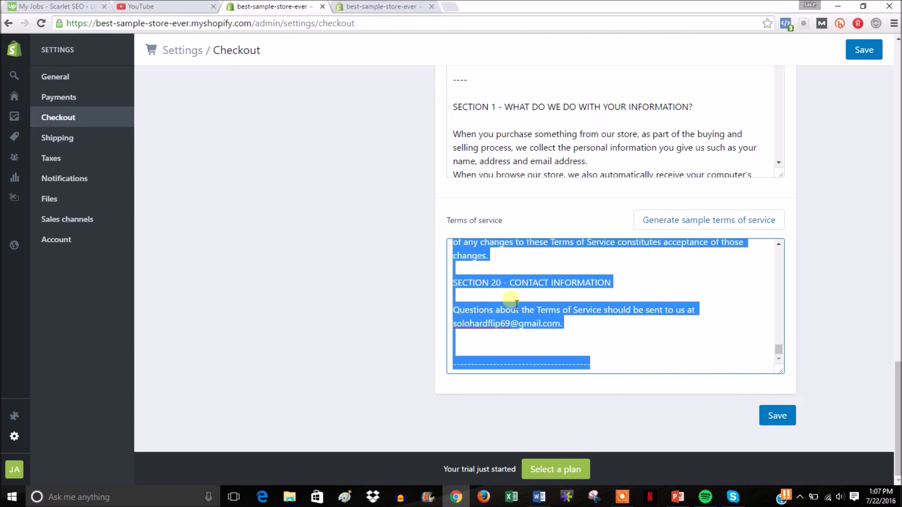
{"action": "key", "text": "ctrl+Tab"}
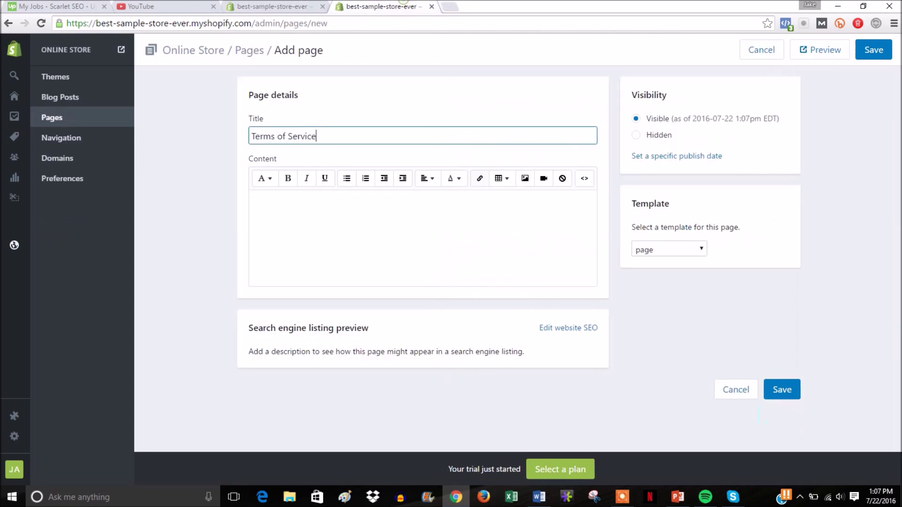
Step: Paste the terms text into the page body and save the Terms of Service page
{"action": "left_click", "coordinate": [319, 237]}
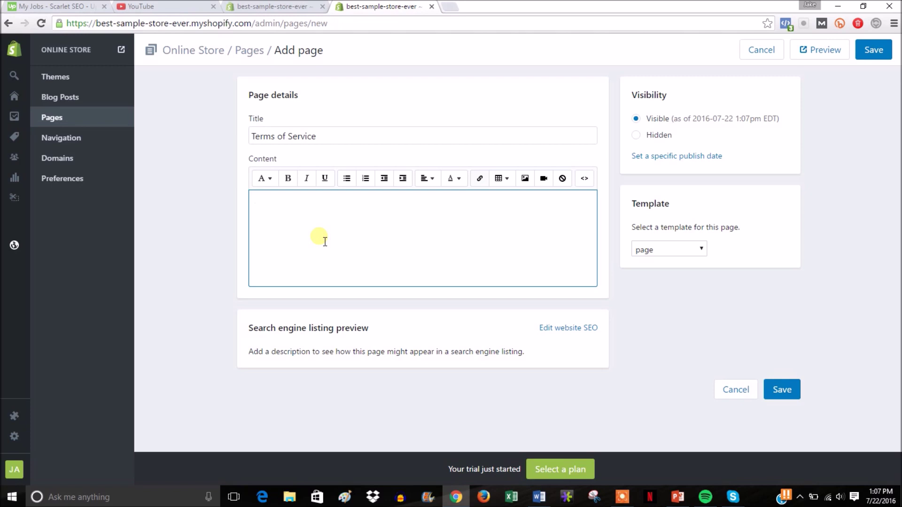
{"action": "key", "text": "ctrl+v"}
{"action": "left_click", "coordinate": [868, 57]}
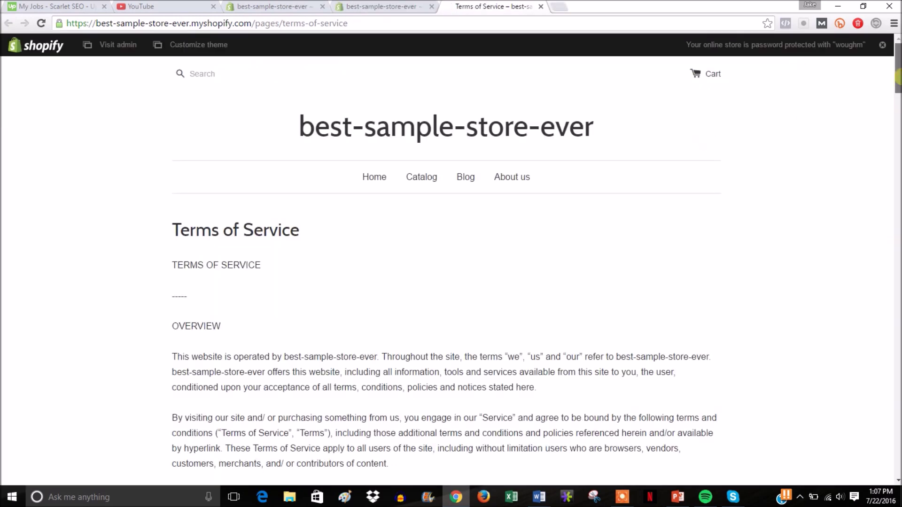
{"action": "left_click_drag", "start_coordinate": [898, 76], "coordinate": [878, 64]}
{"action": "left_click", "coordinate": [541, 6]}
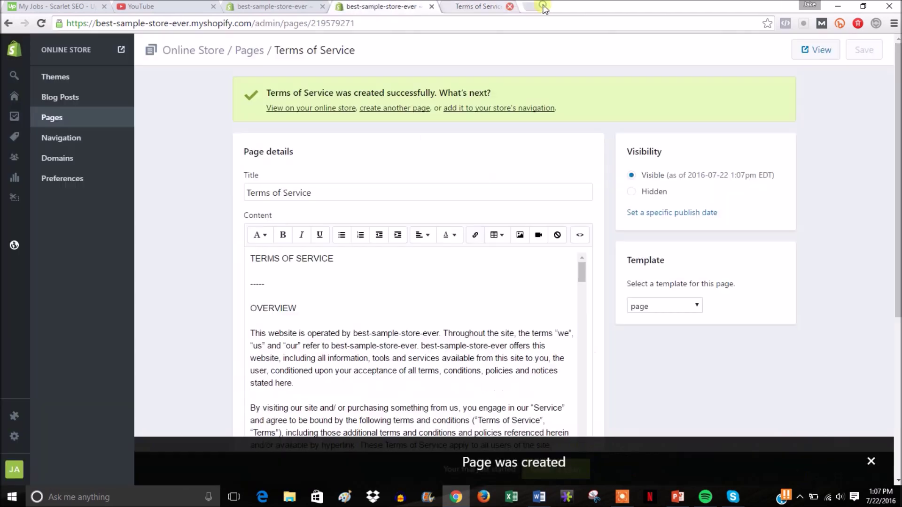
Step: Take the sample privacy policy text from the checkout settings for the next page
{"action": "key", "text": "ctrl+shift+Tab"}
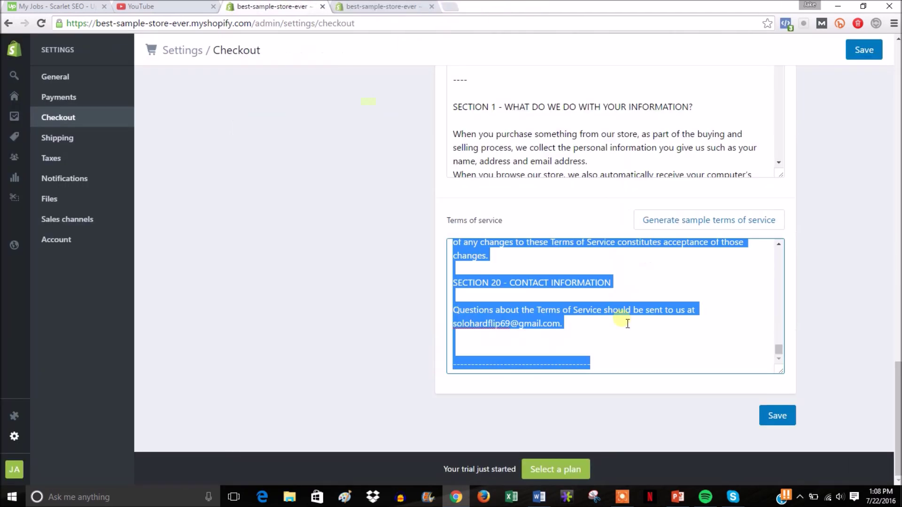
{"action": "scroll", "coordinate": [620, 310], "scroll_direction": "up", "scroll_amount": 4}
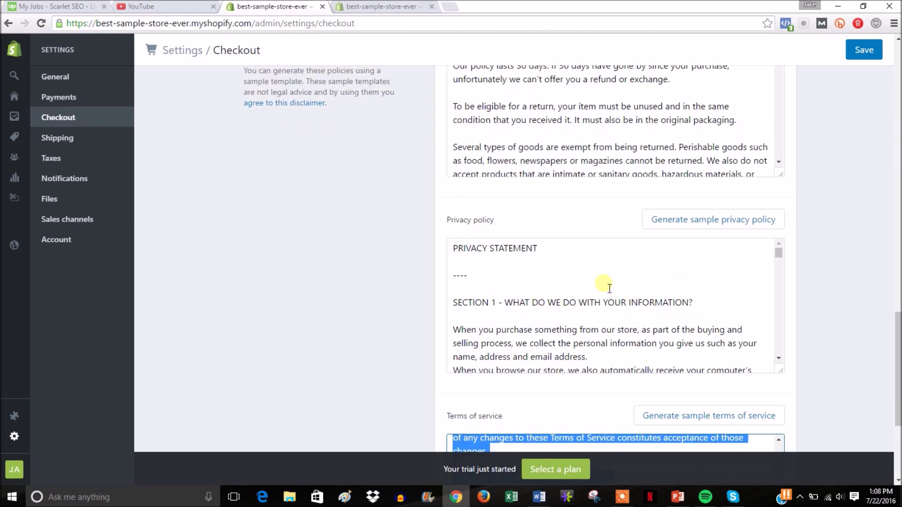
{"action": "left_click", "coordinate": [672, 262]}
{"action": "left_click_drag", "start_coordinate": [898, 352], "coordinate": [898, 326]}
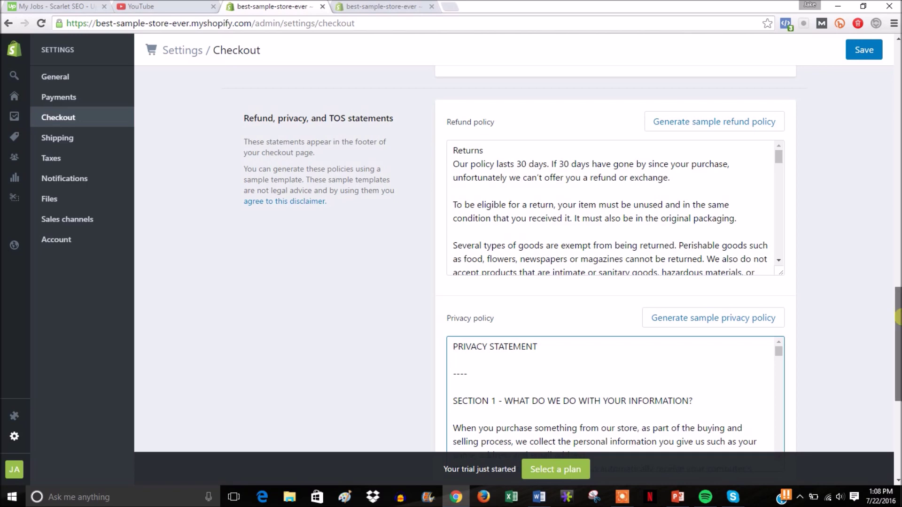
{"action": "scroll", "coordinate": [564, 282], "scroll_direction": "down", "scroll_amount": 3}
{"action": "key", "text": "ctrl+Tab"}
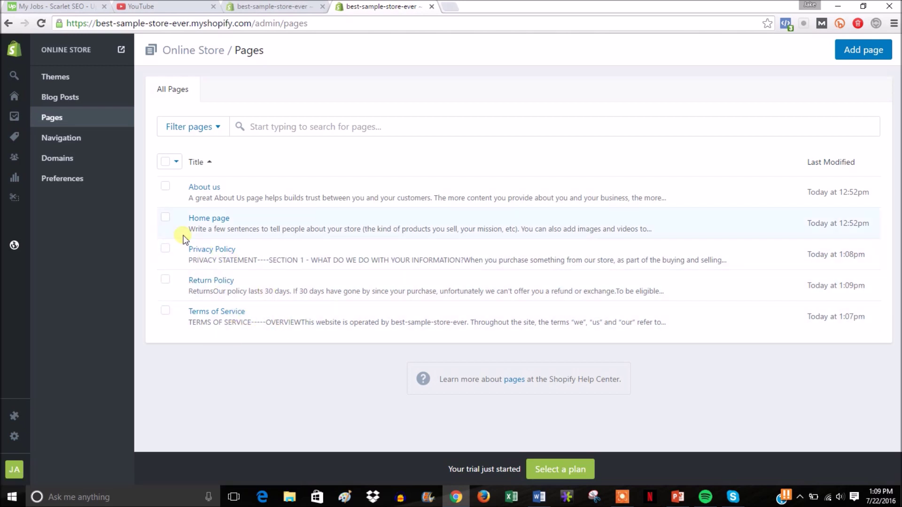
Step: Open Online Store > Navigation to see the Footer and Main menus
{"action": "left_click", "coordinate": [77, 140]}
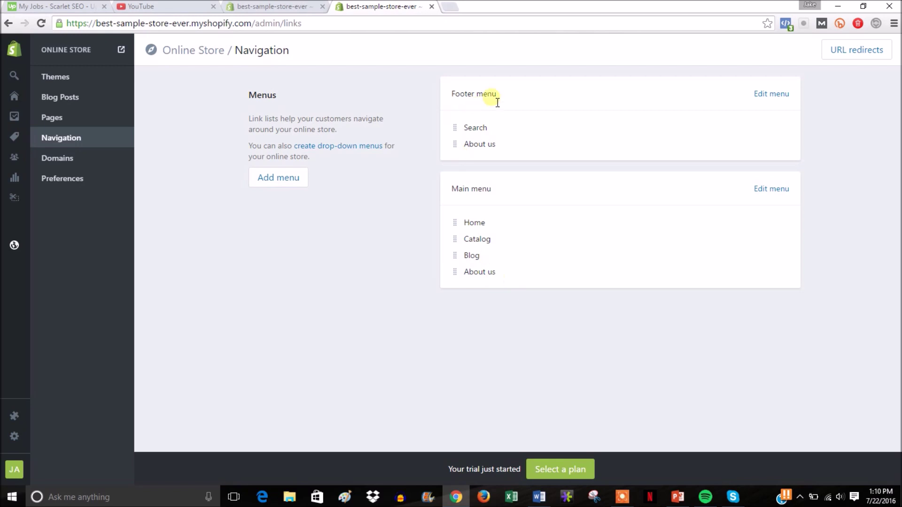
Step: Open the Footer menu and add three new menu items
{"action": "left_click", "coordinate": [788, 96]}
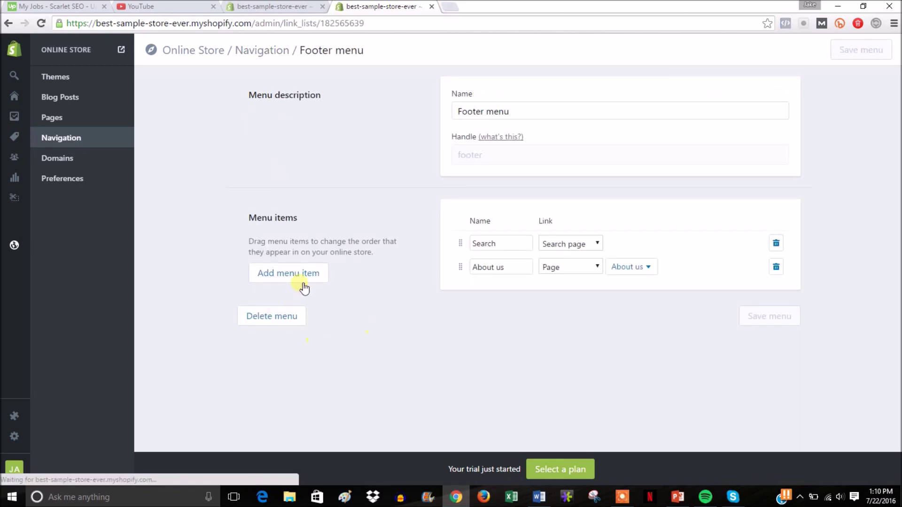
{"action": "left_click", "coordinate": [312, 279]}
{"action": "left_click", "coordinate": [302, 279]}
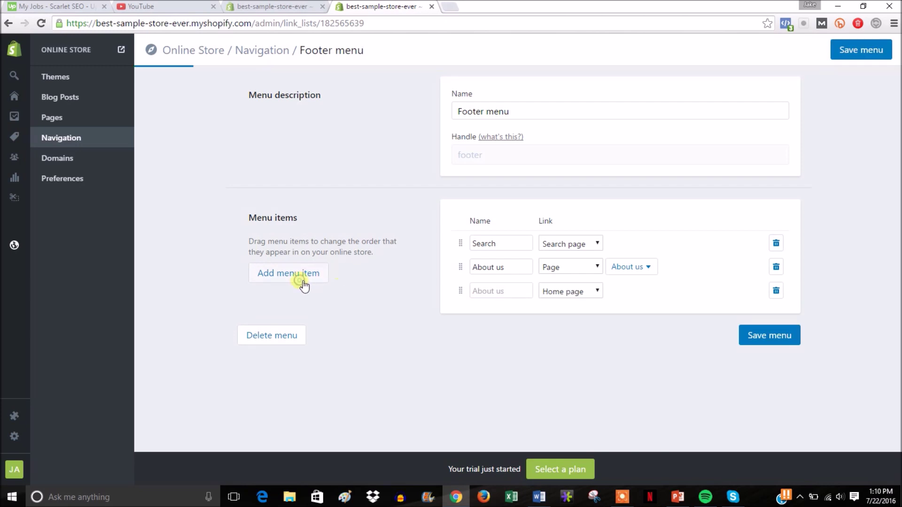
{"action": "left_click", "coordinate": [304, 277]}
Step: Name the new items Privacy Policy, Terms Of Service and Return Policy
{"action": "left_click", "coordinate": [493, 292]}
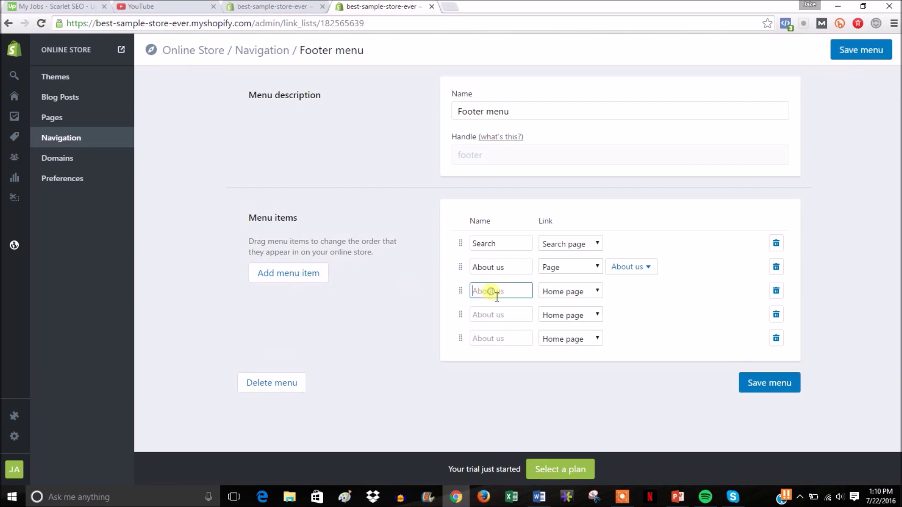
{"action": "type", "text": "Privacy Policy"}
{"action": "left_click", "coordinate": [509, 317]}
{"action": "type", "text": "Terms Of Service"}
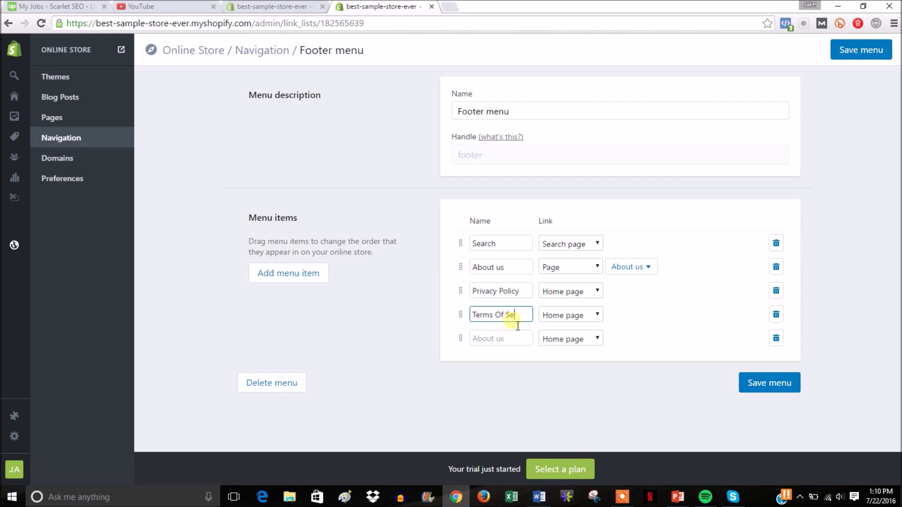
{"action": "left_click", "coordinate": [498, 340]}
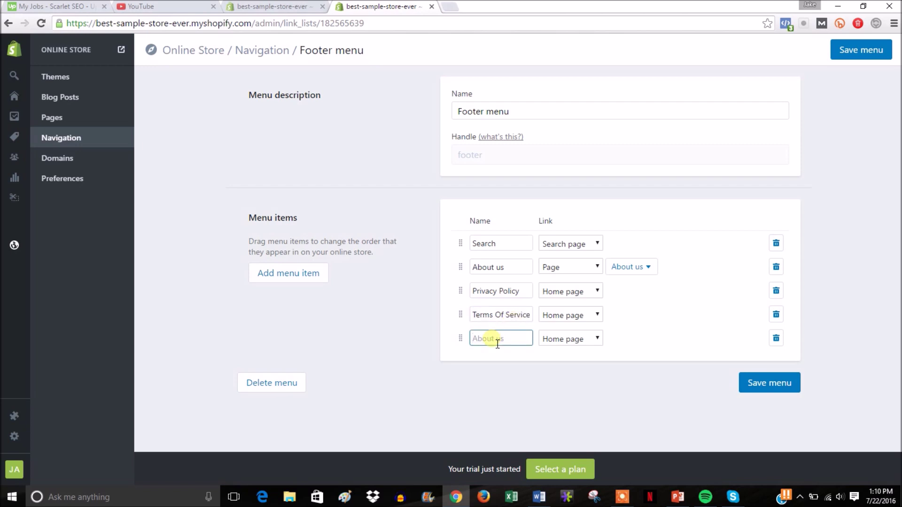
{"action": "type", "text": "Return Policy"}
{"action": "left_click", "coordinate": [586, 291]}
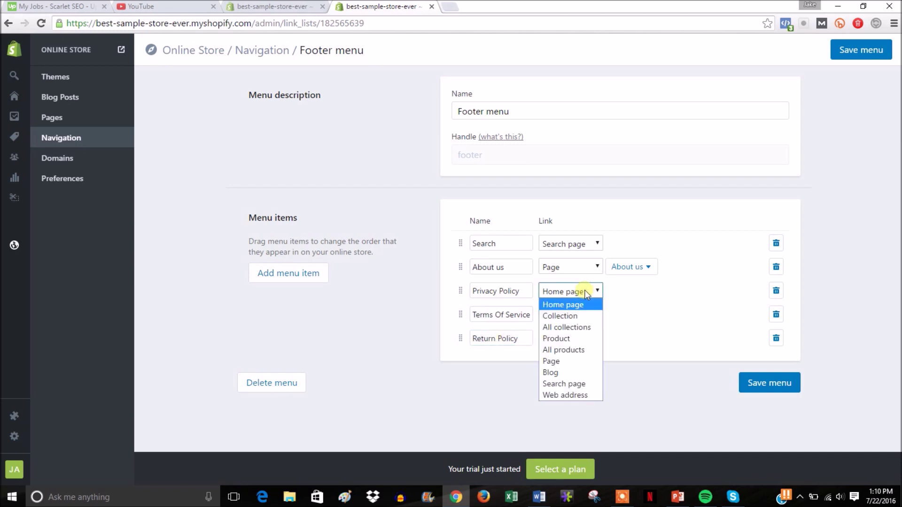
Step: Link the Privacy Policy and Terms Of Service items to their matching store pages
{"action": "left_click", "coordinate": [576, 360]}
{"action": "left_click", "coordinate": [657, 294]}
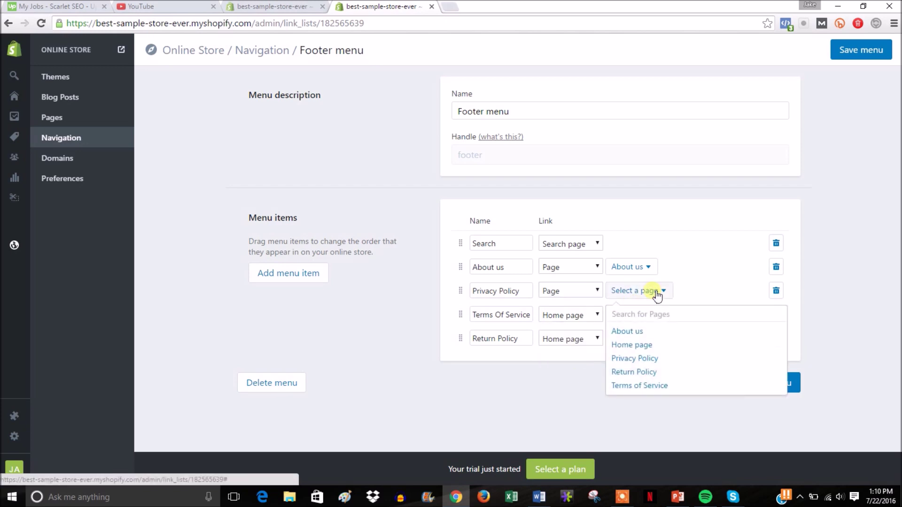
{"action": "left_click", "coordinate": [643, 357]}
{"action": "left_click", "coordinate": [584, 315]}
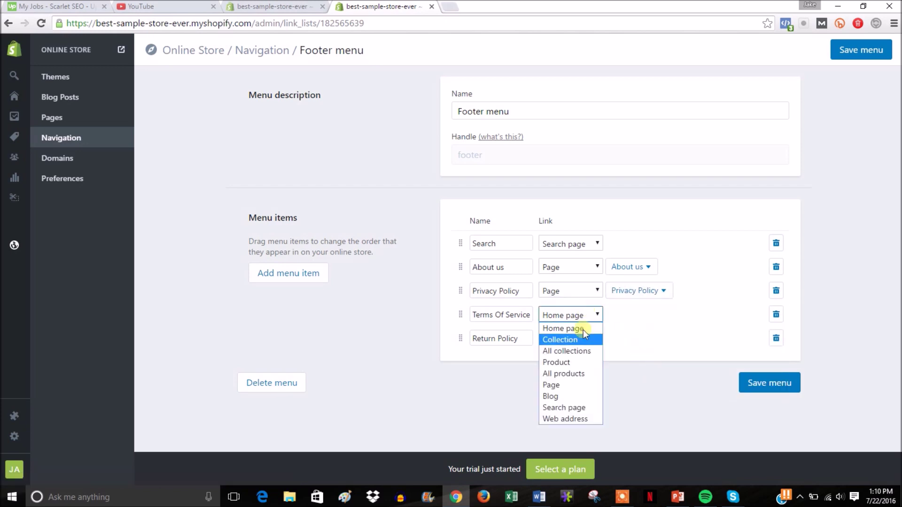
{"action": "left_click", "coordinate": [574, 382]}
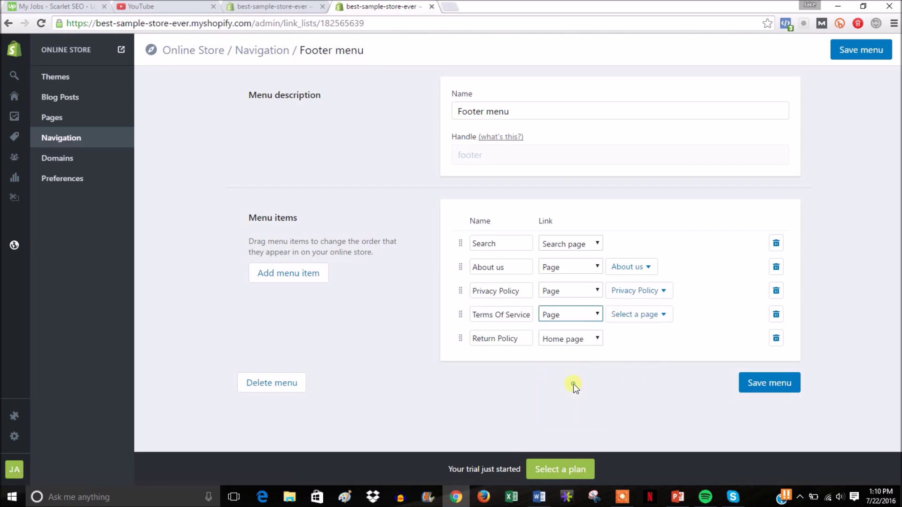
{"action": "left_click", "coordinate": [663, 315]}
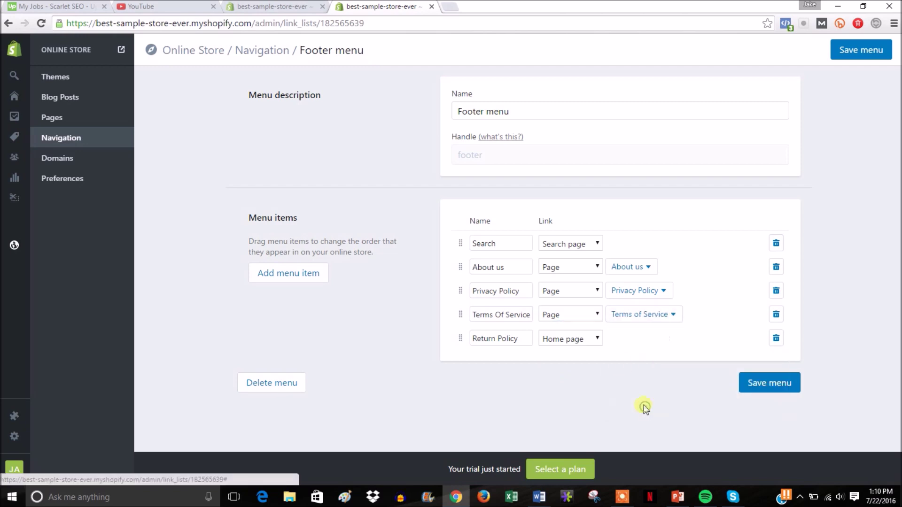
Step: Link Return Policy to the Return Policy page and save the Footer menu
{"action": "left_click", "coordinate": [588, 338]}
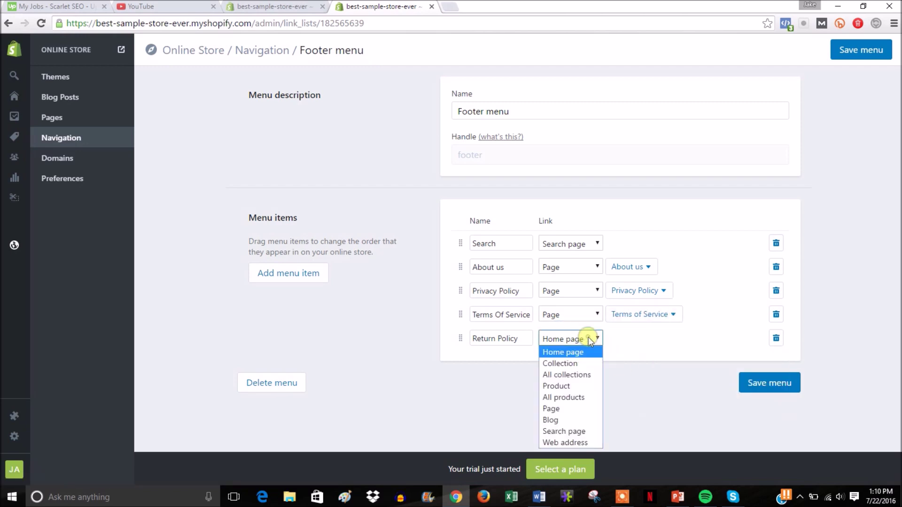
{"action": "left_click", "coordinate": [578, 409]}
{"action": "left_click", "coordinate": [658, 340]}
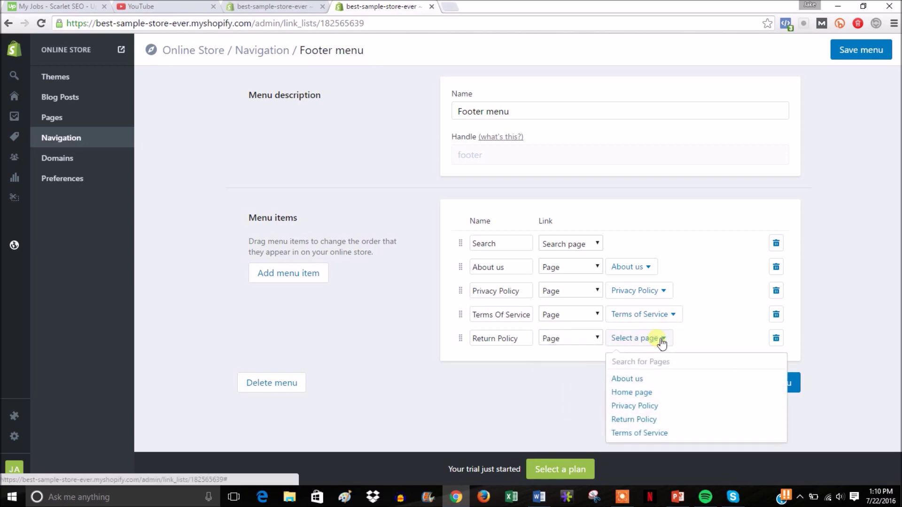
{"action": "left_click", "coordinate": [660, 419]}
{"action": "left_click", "coordinate": [769, 387]}
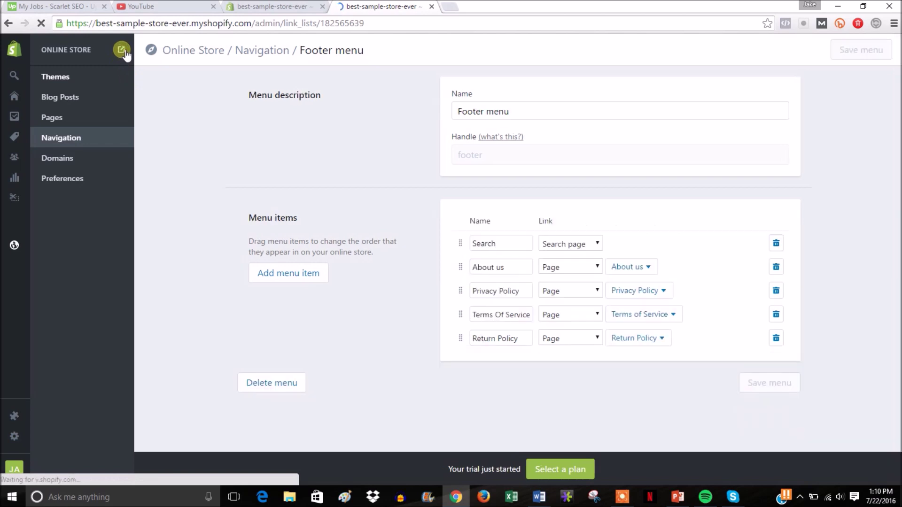
{"action": "left_click", "coordinate": [121, 51]}
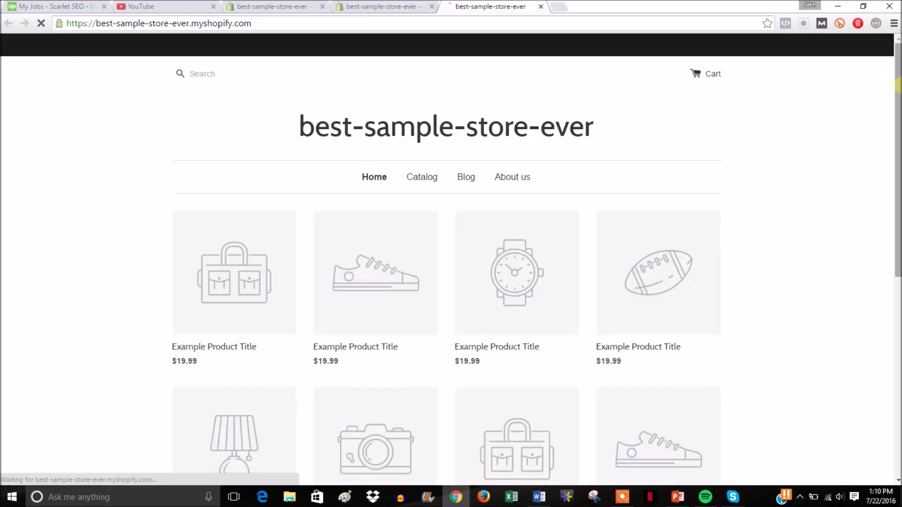
{"action": "left_click_drag", "start_coordinate": [899, 130], "coordinate": [898, 314]}
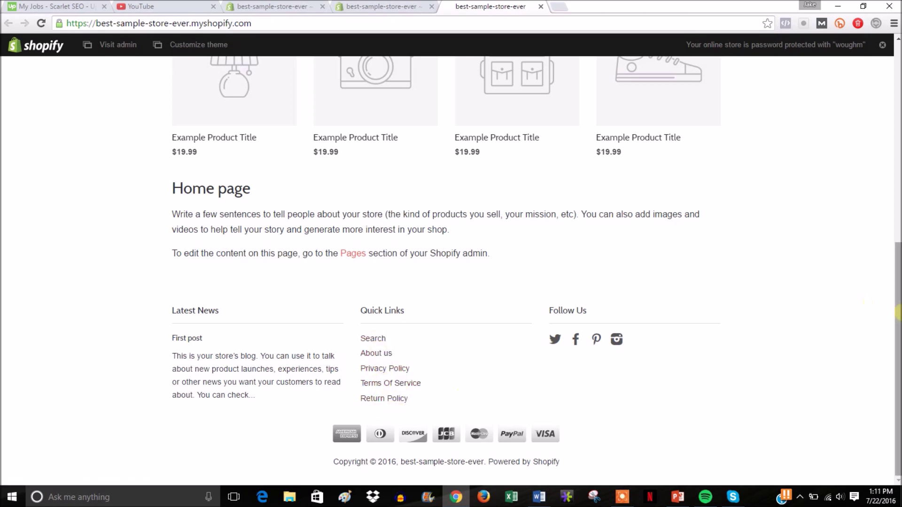
{"action": "left_click_drag", "start_coordinate": [898, 281], "coordinate": [898, 81]}
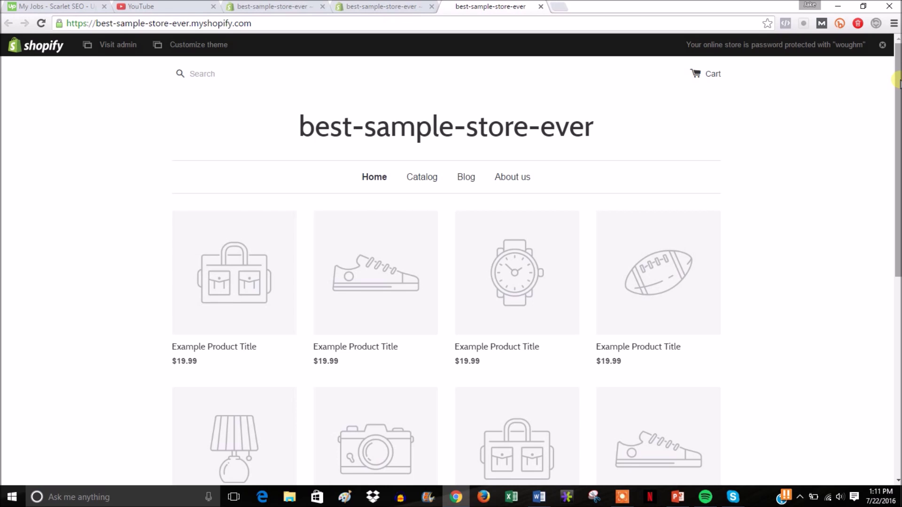
{"action": "left_click", "coordinate": [541, 6]}
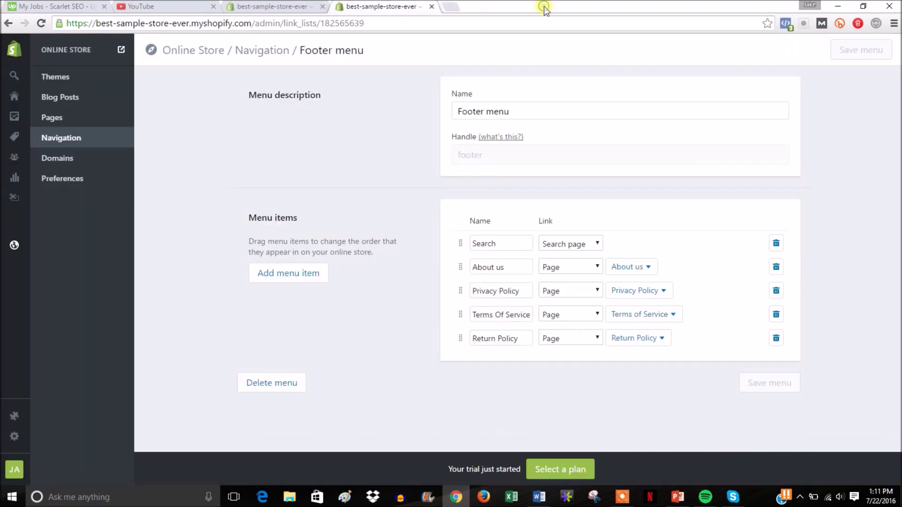
{"action": "left_click", "coordinate": [677, 497]}
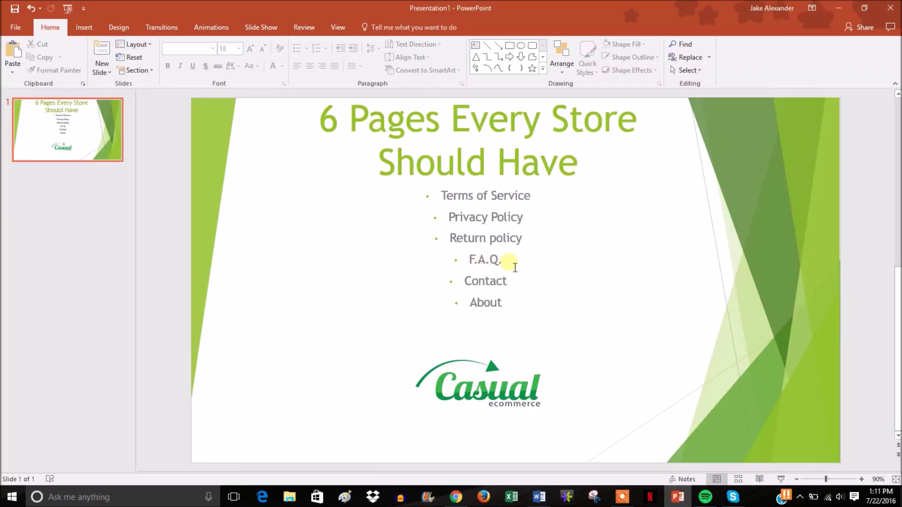
Step: Add a new store page titled 'F.A.Q' and start its content in the editor
{"action": "left_click", "coordinate": [456, 497]}
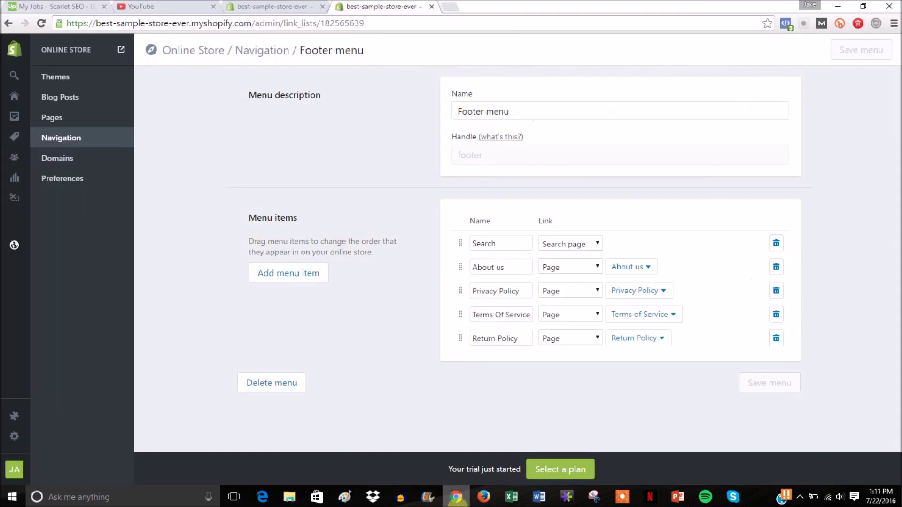
{"action": "left_click", "coordinate": [53, 116]}
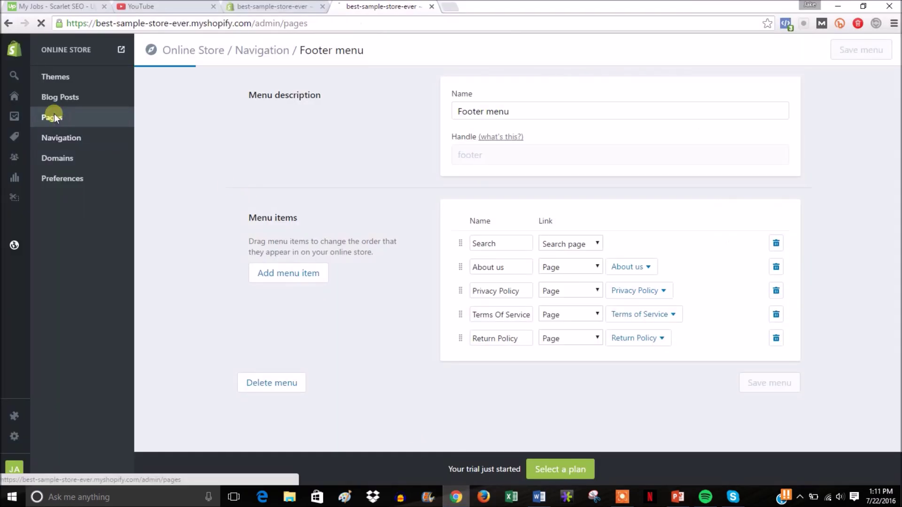
{"action": "left_click", "coordinate": [855, 50]}
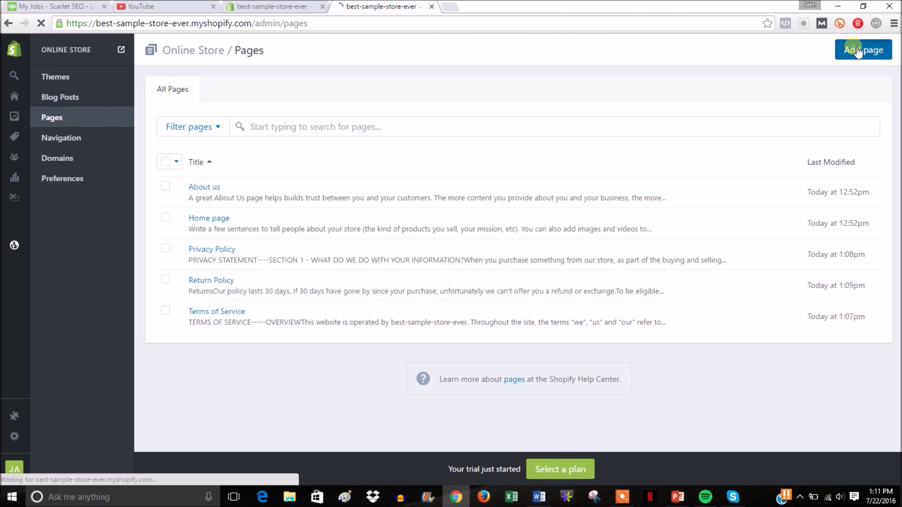
{"action": "type", "text": "F.A.Q"}
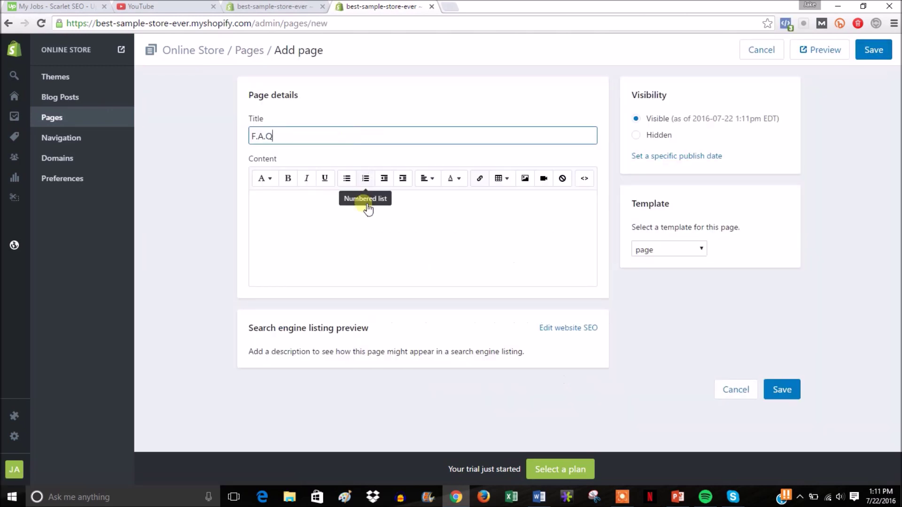
{"action": "left_click", "coordinate": [291, 222]}
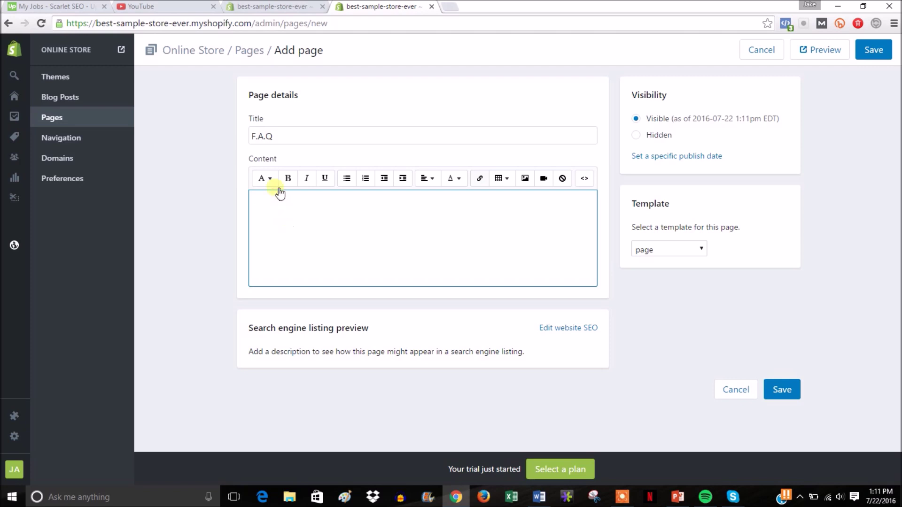
{"action": "left_click", "coordinate": [265, 179]}
Step: Write a Heading 3 'Insert Question here' followed by 'insert the answer here' in the F.A.Q body
{"action": "left_click", "coordinate": [317, 272]}
{"action": "type", "text": "Inse"}
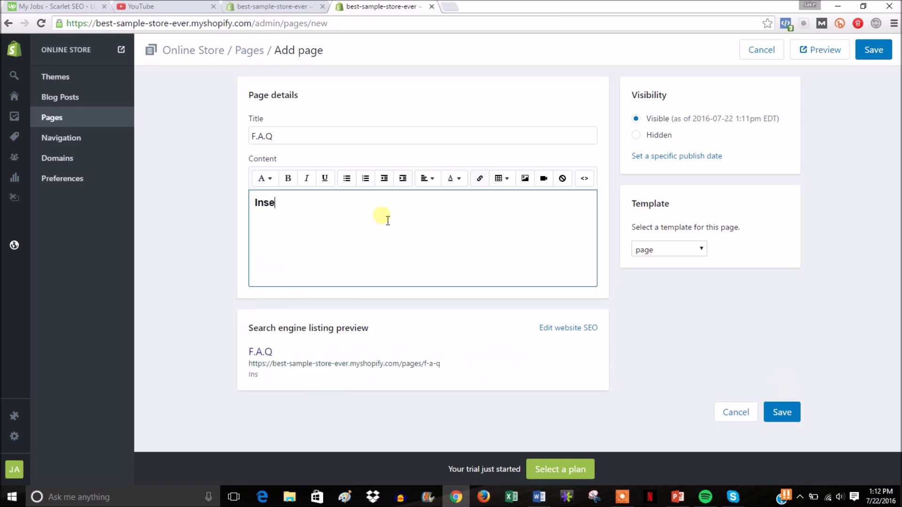
{"action": "type", "text": "rt Question here"}
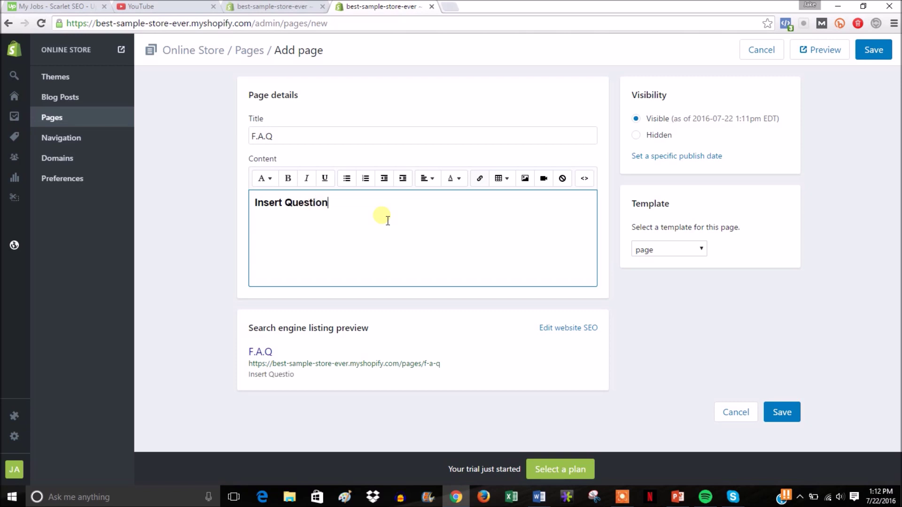
{"action": "key", "text": "Return"}
{"action": "type", "text": "insert the a"}
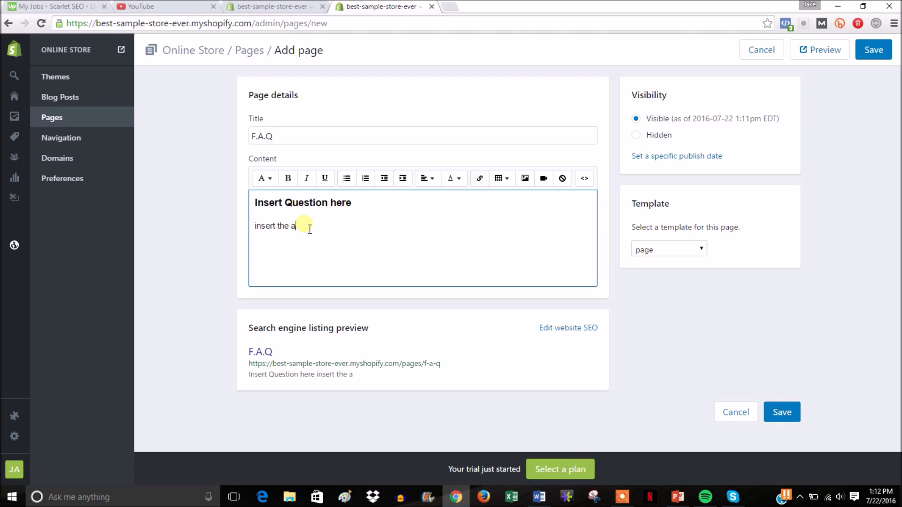
{"action": "type", "text": "nswer here"}
{"action": "key", "text": "Return"}
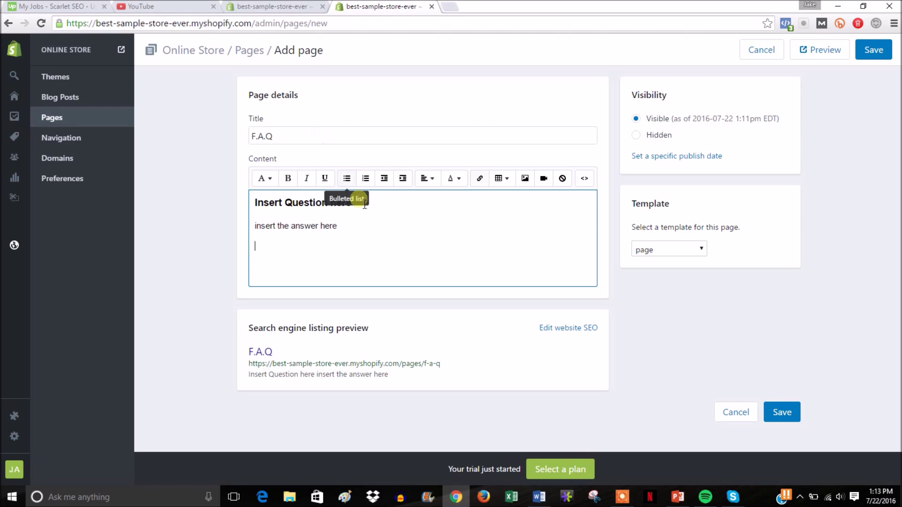
{"action": "left_click", "coordinate": [678, 499]}
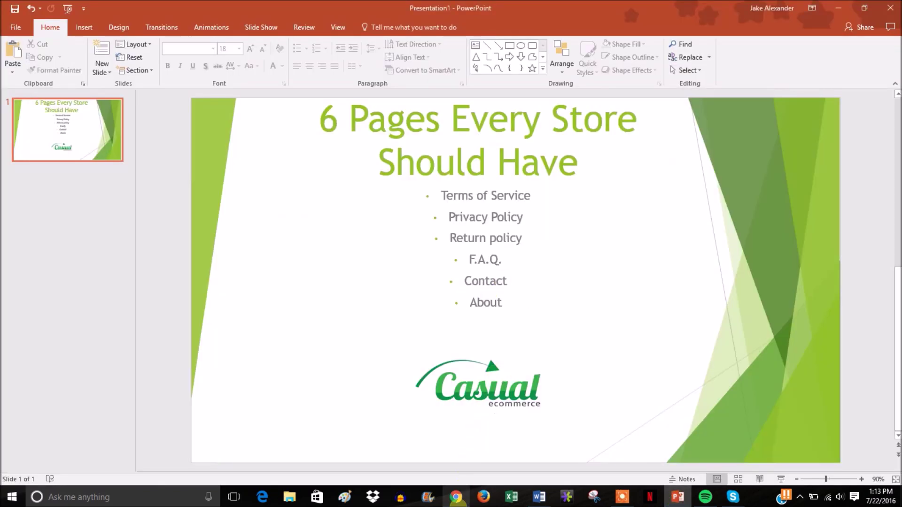
{"action": "left_click", "coordinate": [456, 497]}
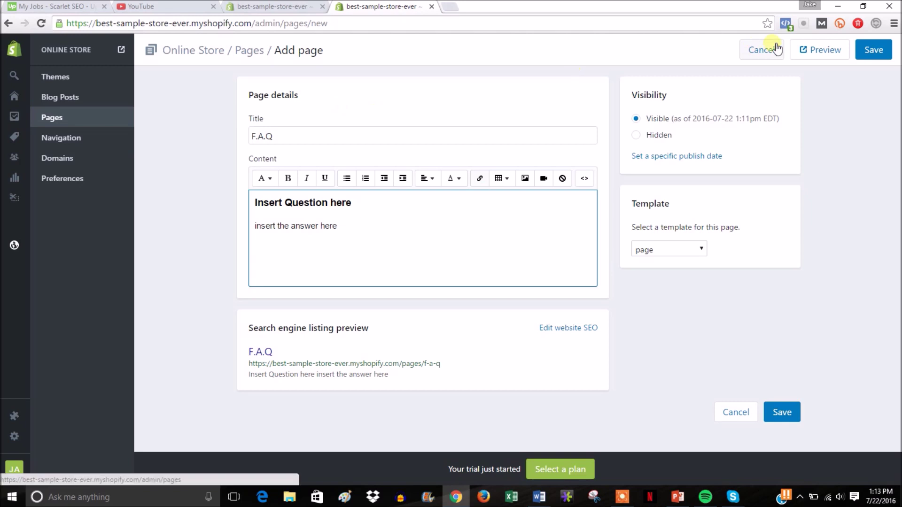
Step: Save the F.A.Q page and title a new page 'Contact Us'
{"action": "left_click", "coordinate": [869, 51]}
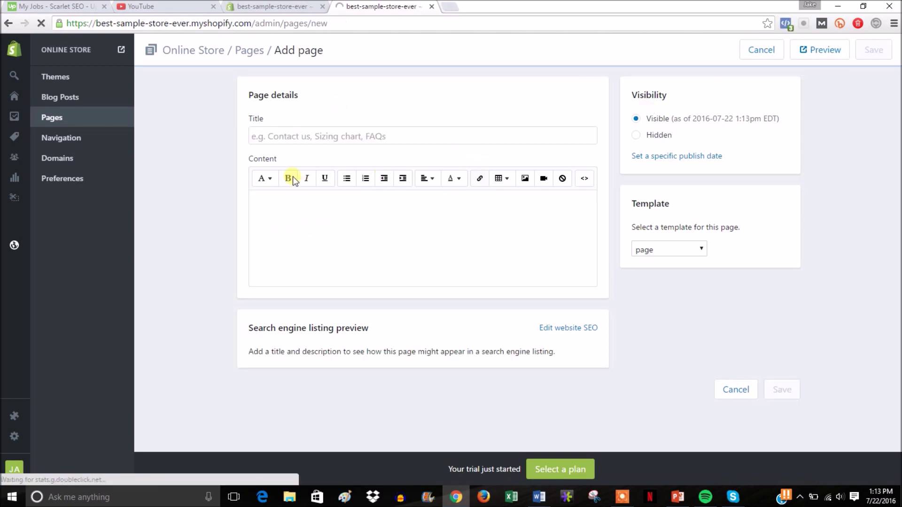
{"action": "left_click", "coordinate": [350, 137]}
{"action": "type", "text": "Co"}
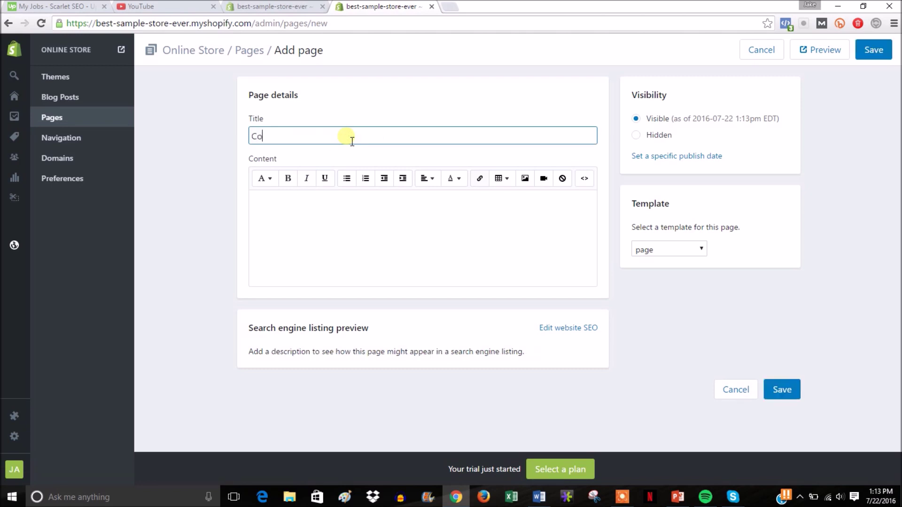
{"action": "type", "text": "ntact Us"}
Step: Assign the page.contact template to Contact Us and save it
{"action": "left_click", "coordinate": [702, 251]}
{"action": "left_click", "coordinate": [681, 274]}
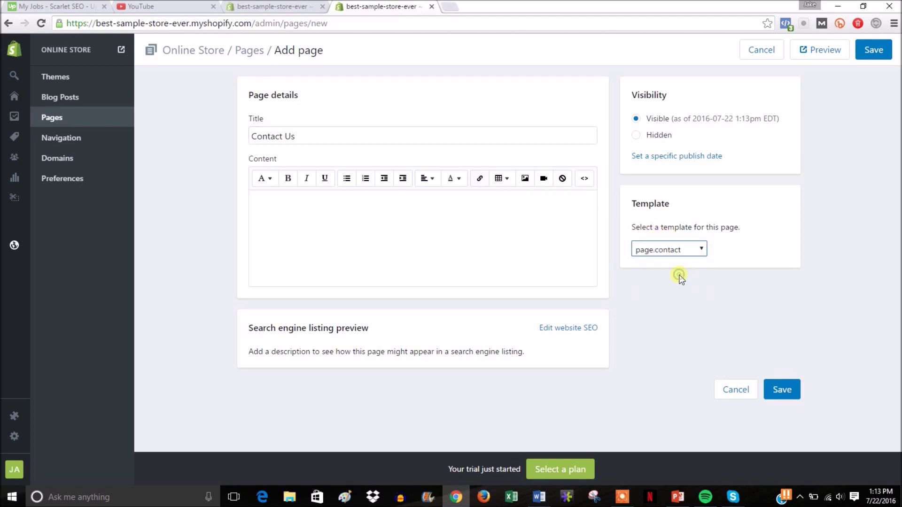
{"action": "left_click", "coordinate": [784, 390]}
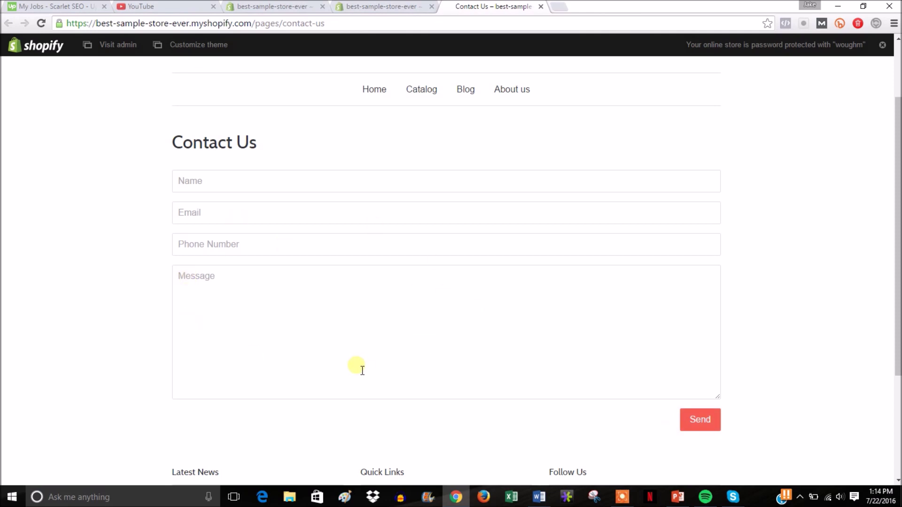
{"action": "left_click", "coordinate": [540, 7]}
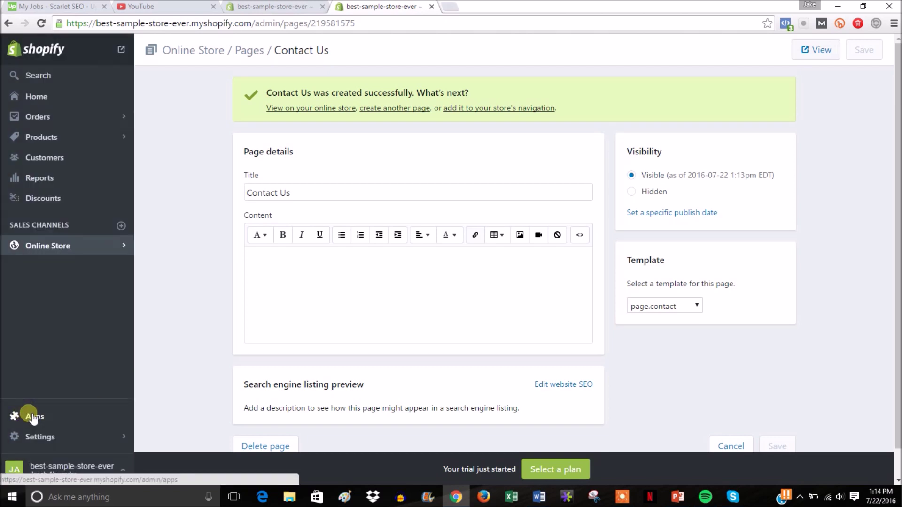
Step: From Apps, search the Shopify App Store for 'contact' and open the Easy Contact Form app
{"action": "left_click", "coordinate": [35, 417]}
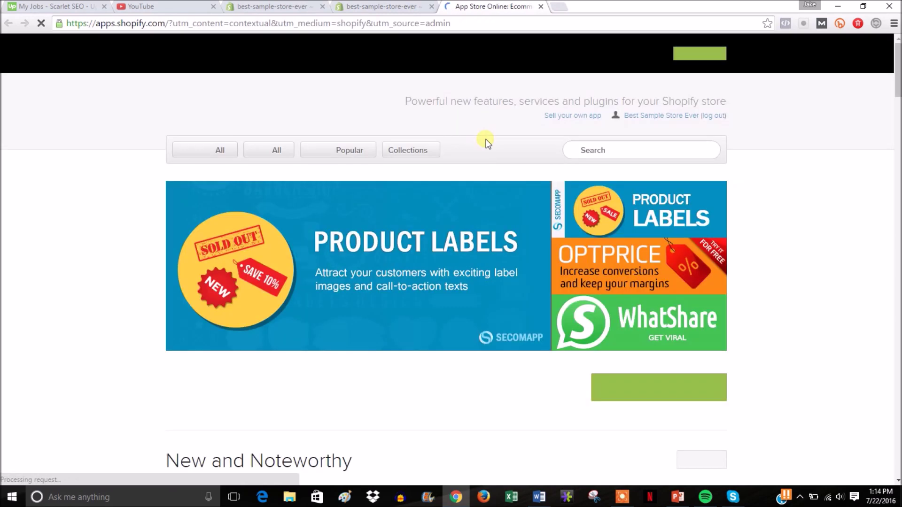
{"action": "left_click", "coordinate": [619, 153]}
{"action": "type", "text": "contact"}
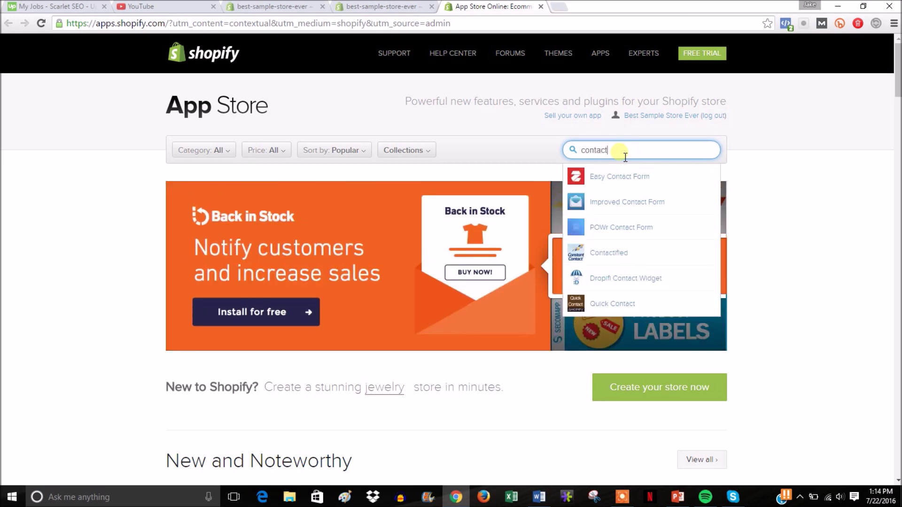
{"action": "left_click", "coordinate": [655, 177]}
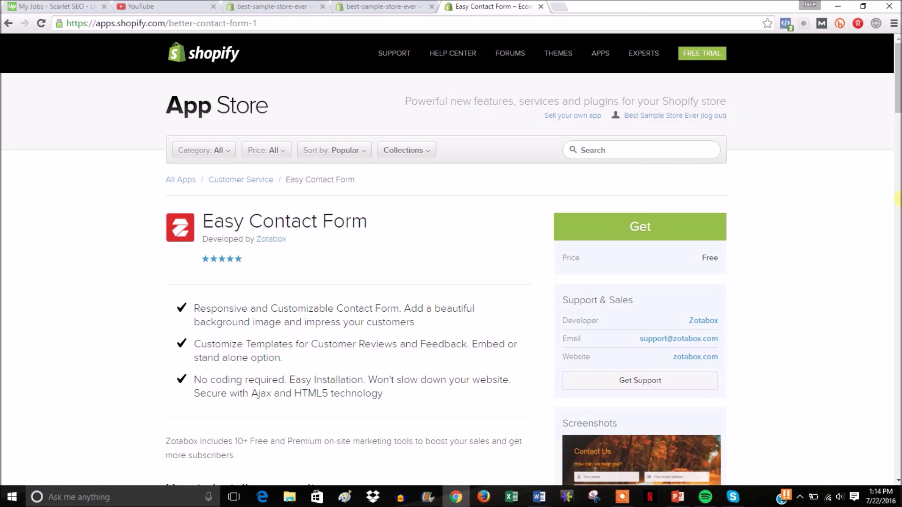
Step: Review the Easy Contact Form app page and view its first screenshot enlarged, then close it
{"action": "left_click", "coordinate": [897, 182]}
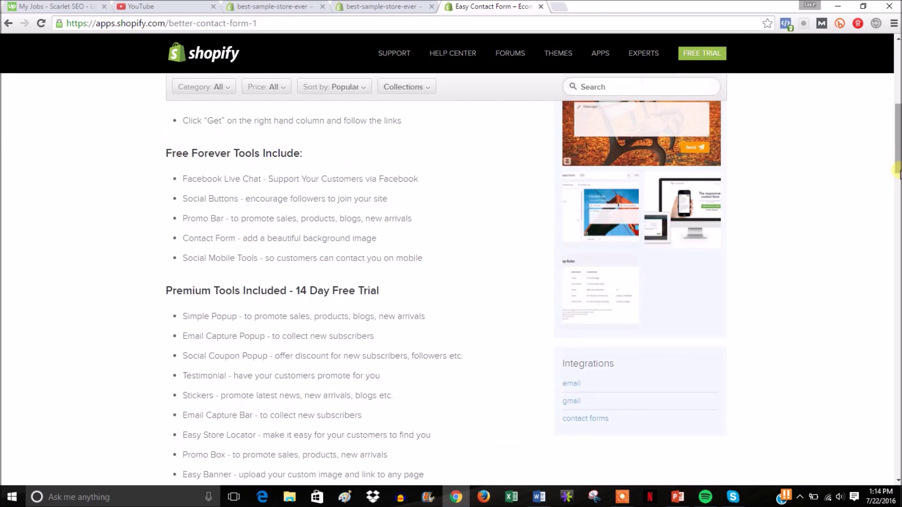
{"action": "scroll", "coordinate": [699, 170], "scroll_direction": "up", "scroll_amount": 10}
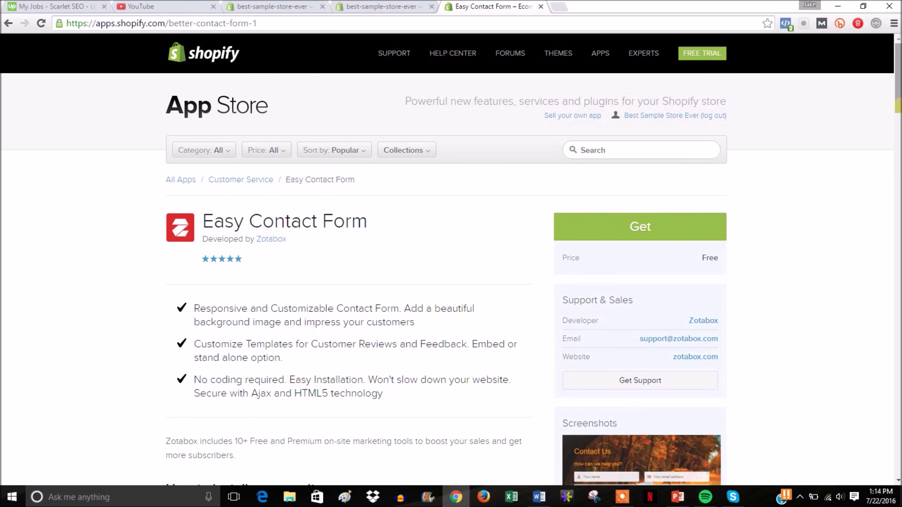
{"action": "scroll", "coordinate": [898, 105], "scroll_direction": "down", "scroll_amount": 4}
{"action": "left_click", "coordinate": [680, 300]}
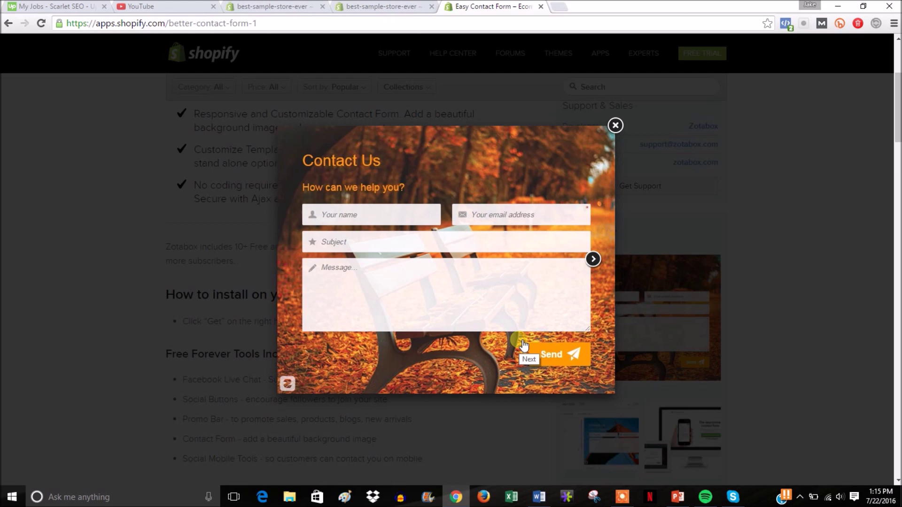
{"action": "left_click", "coordinate": [617, 130]}
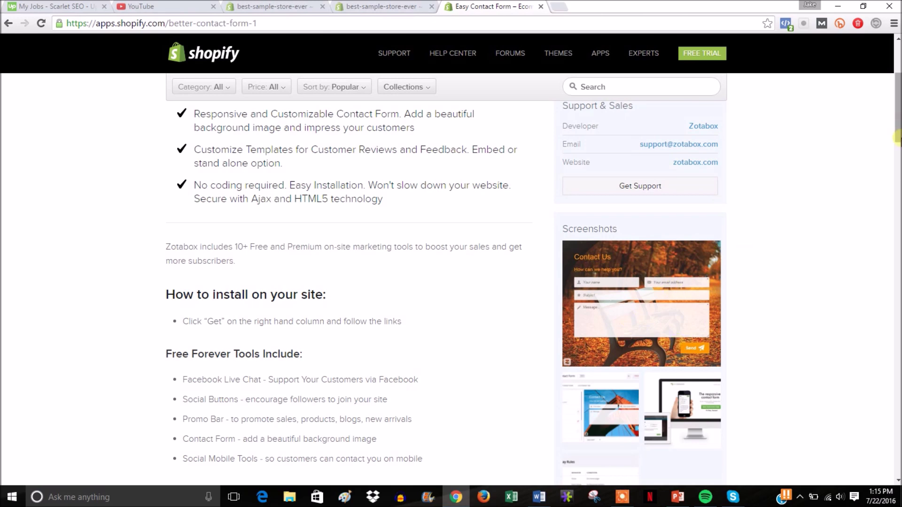
Step: Close the App Store tab, glance at the PowerPoint presentation, and return to the Shopify admin
{"action": "scroll", "coordinate": [897, 137], "scroll_direction": "up", "scroll_amount": 5}
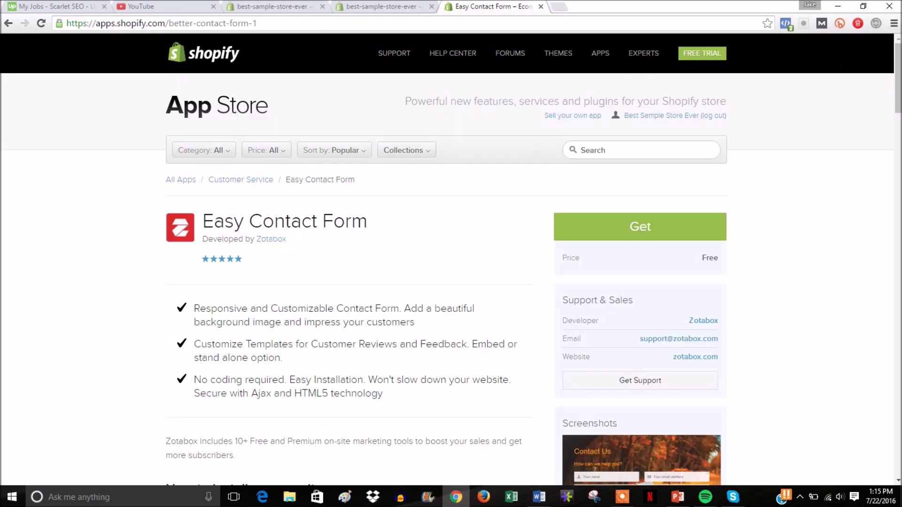
{"action": "left_click", "coordinate": [541, 7]}
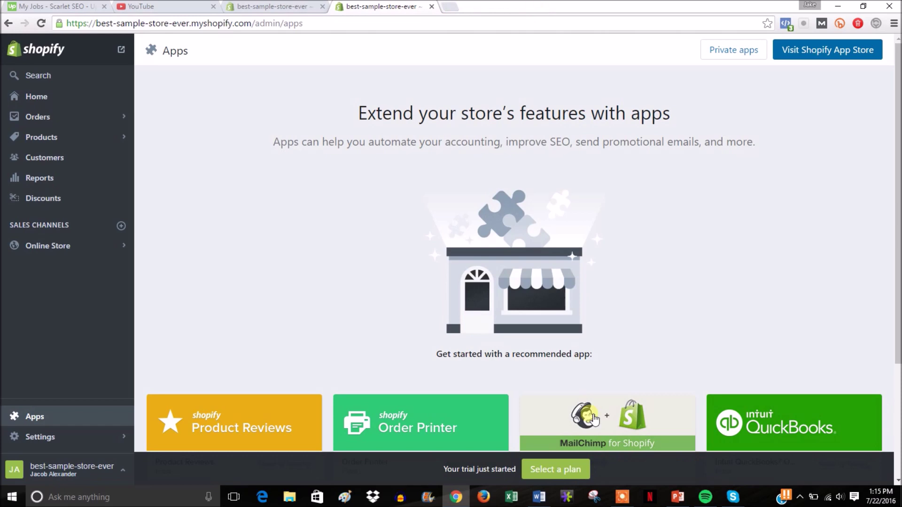
{"action": "mouse_move", "coordinate": [678, 504]}
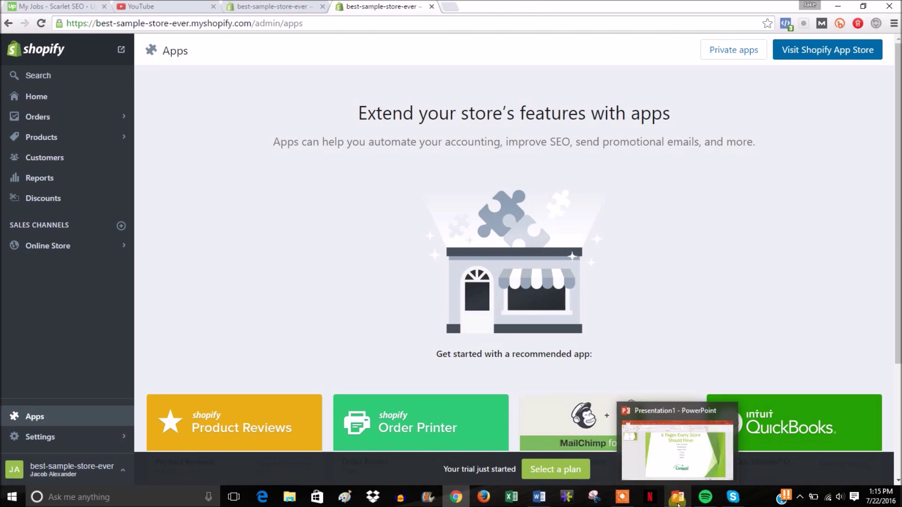
{"action": "left_click", "coordinate": [678, 502]}
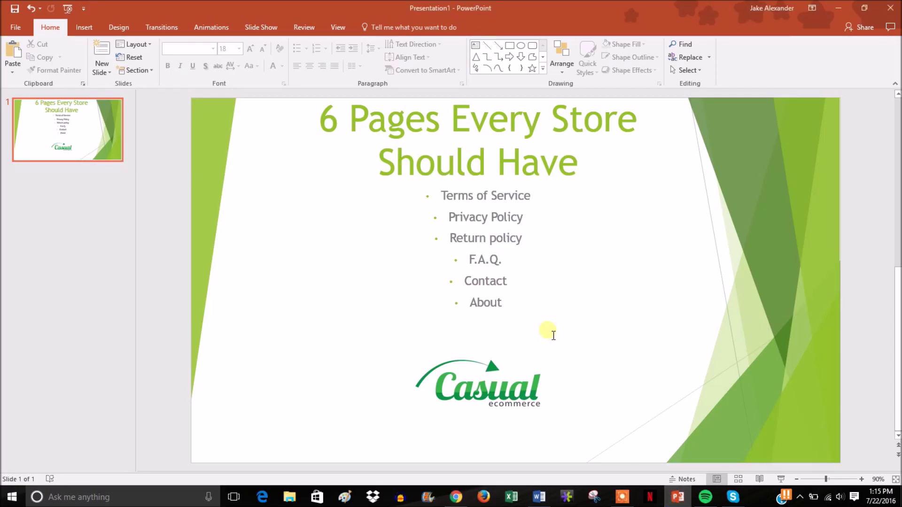
{"action": "left_click", "coordinate": [455, 497]}
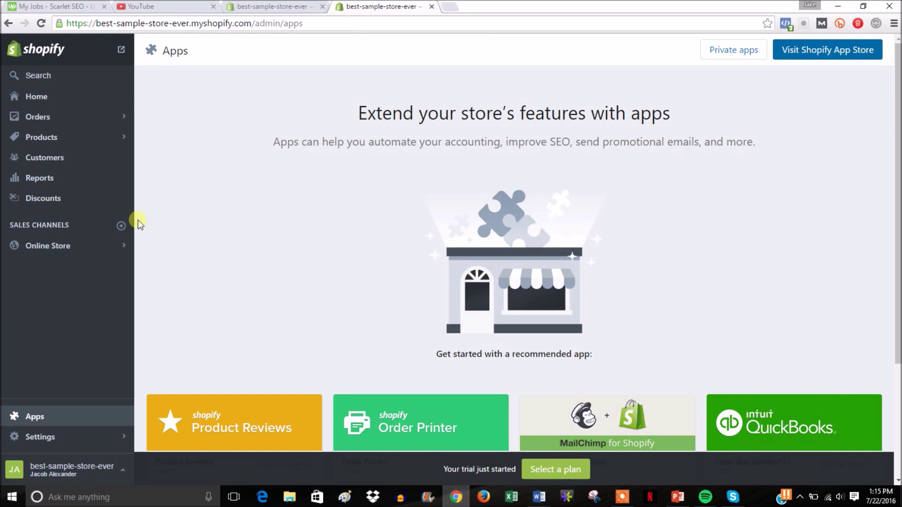
Step: Open the About us page via Online Store > Pages and delete all its sample body text
{"action": "left_click", "coordinate": [102, 138]}
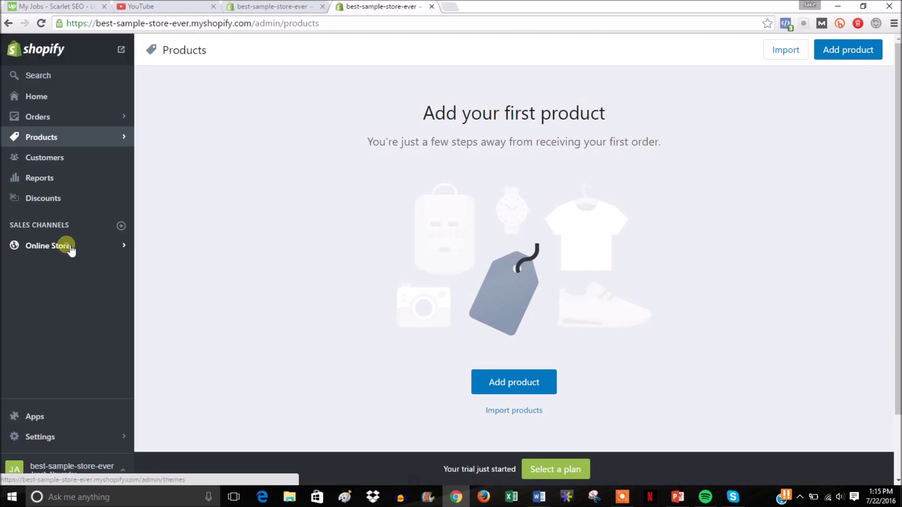
{"action": "left_click", "coordinate": [64, 246]}
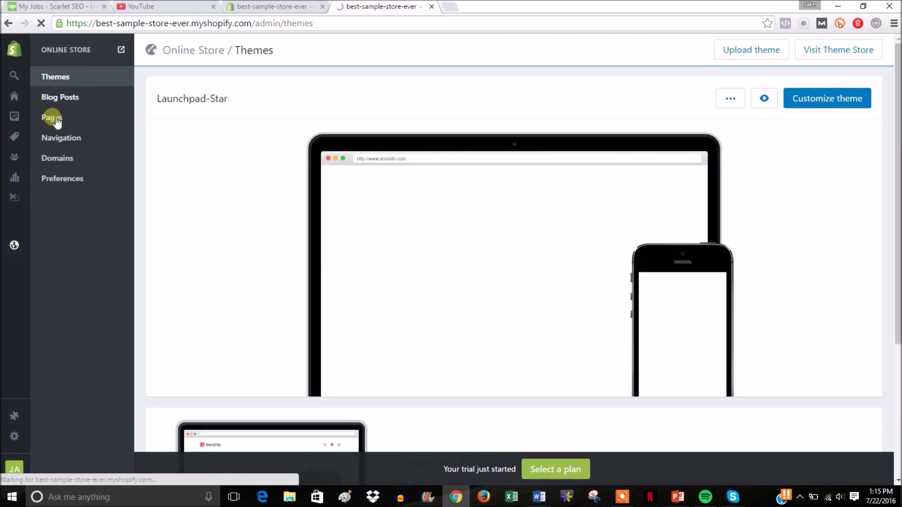
{"action": "left_click", "coordinate": [55, 120]}
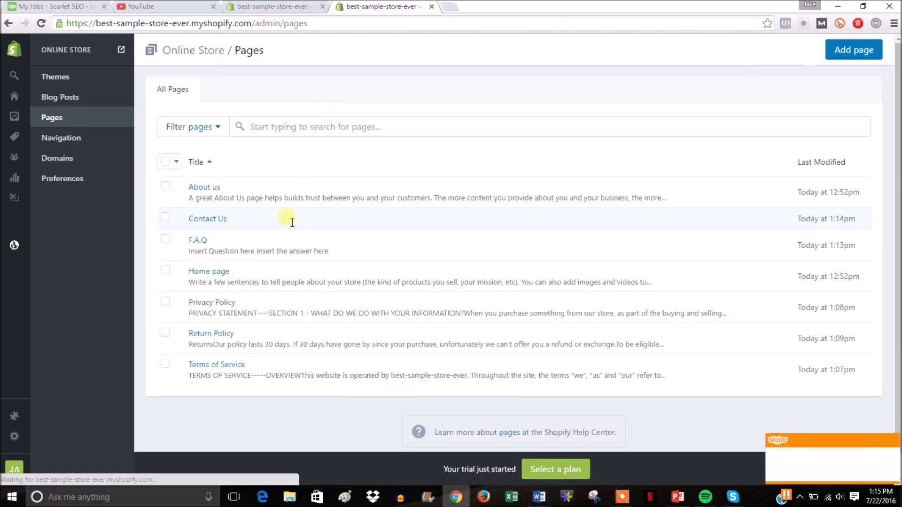
{"action": "left_click", "coordinate": [217, 191]}
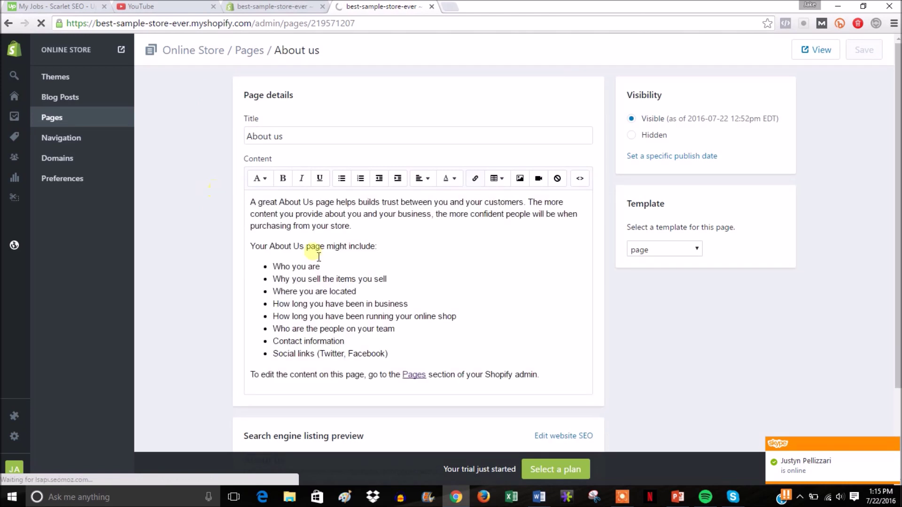
{"action": "left_click_drag", "start_coordinate": [548, 374], "coordinate": [217, 167]}
{"action": "key", "text": "BackSpace"}
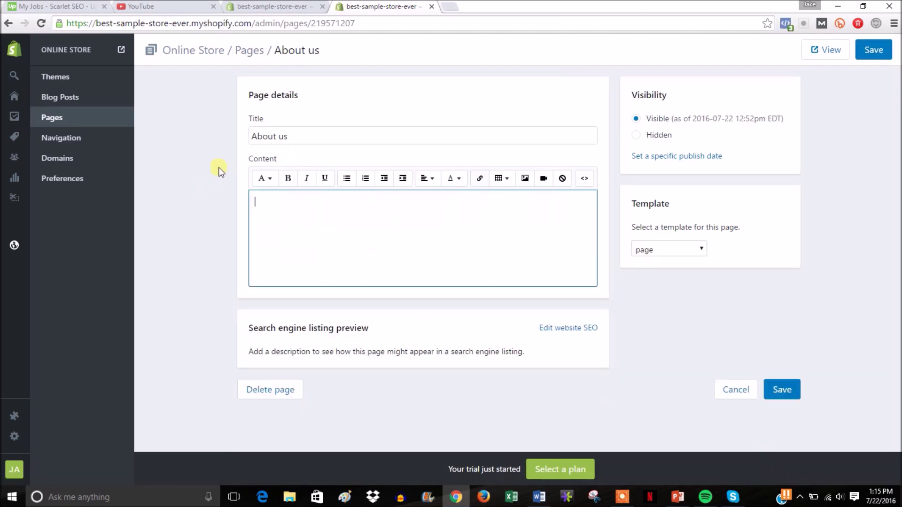